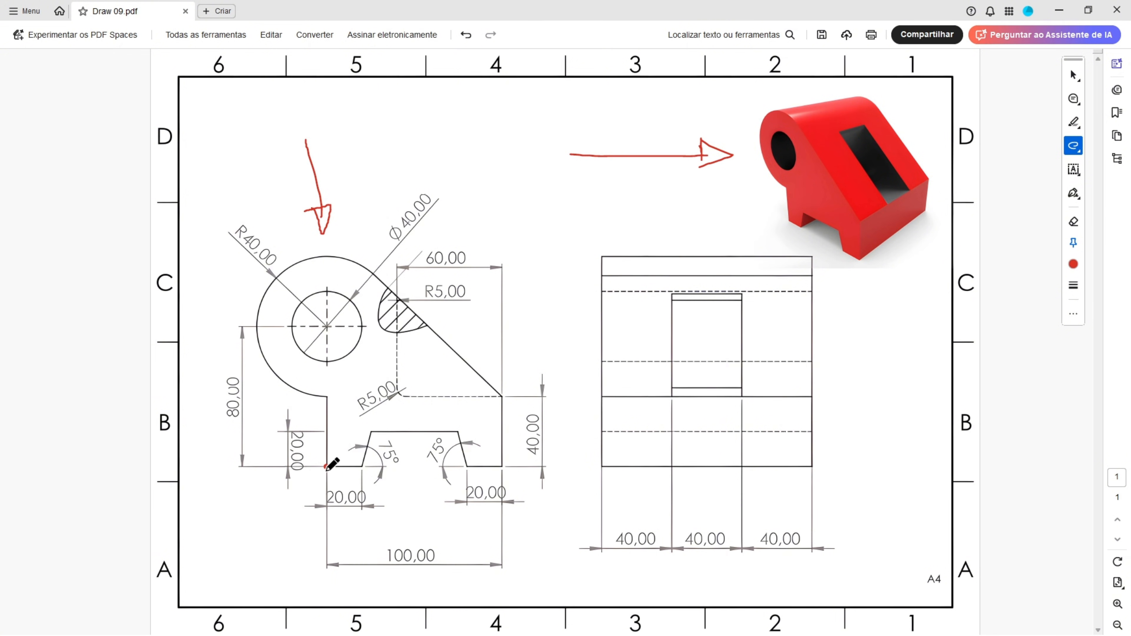
Step: Trace the front view's left edge and outer arc in red, and mark the R40 and 80 dimensions
mouse_move(327, 465)
left_mouse_down()
mouse_move(326, 400)
mouse_move(275, 366)
mouse_move(257, 318)
mouse_move(284, 268)
mouse_move(329, 259)
left_mouse_up()
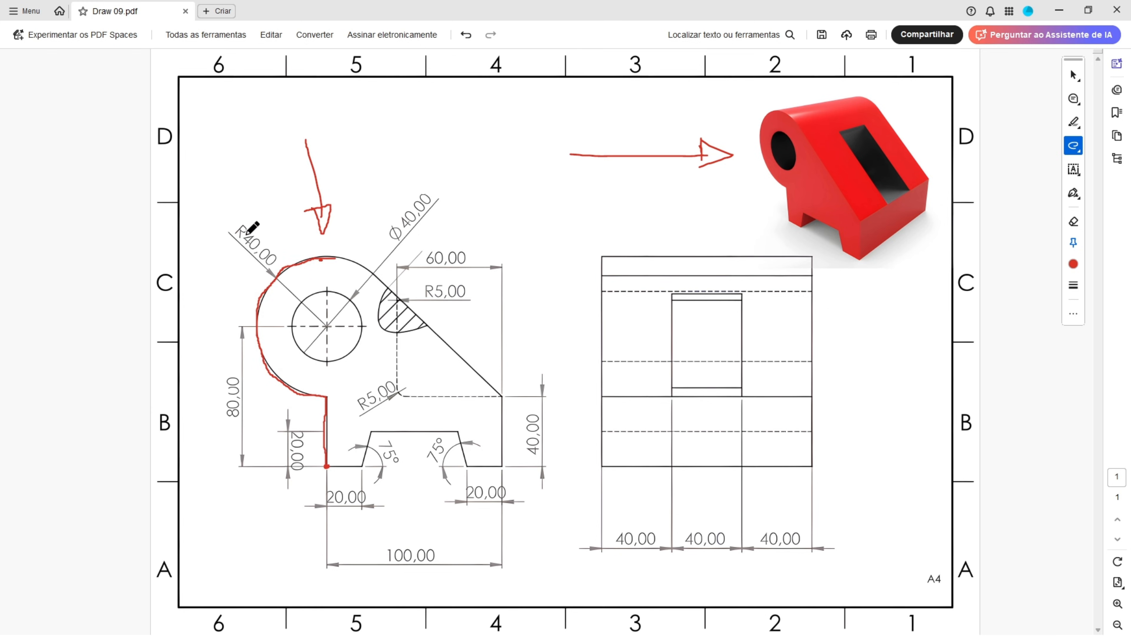
left_click_drag(239, 229, 271, 254)
left_click_drag(236, 377, 231, 419)
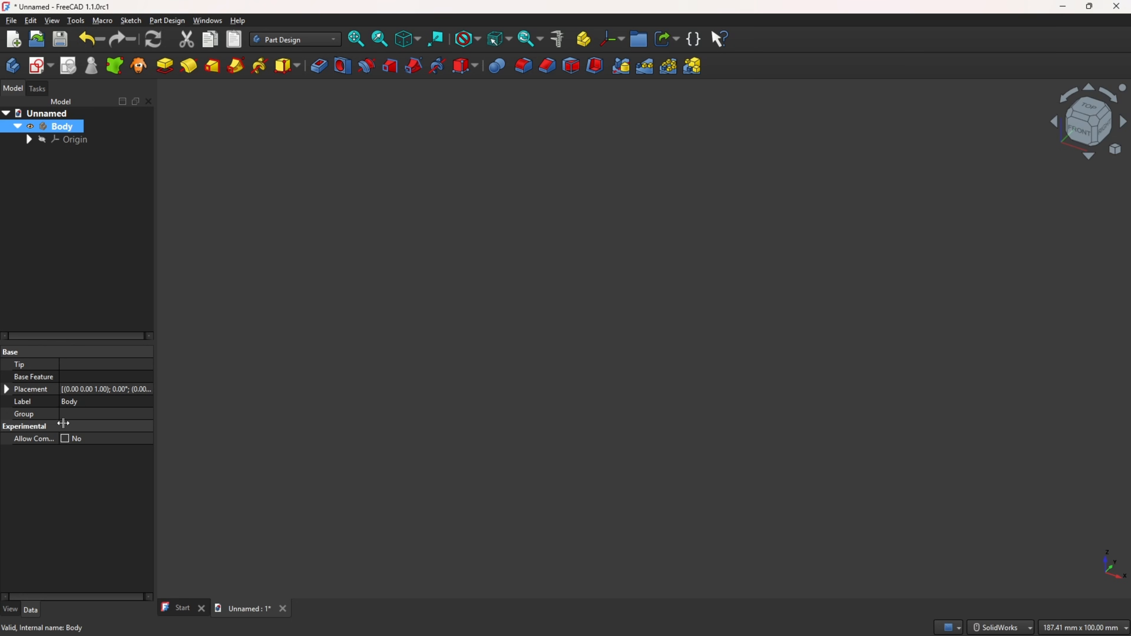
Step: In FreeCAD, start a sketch on the XZ plane and draw a vertical line about 31 mm up from the origin
left_click(38, 67)
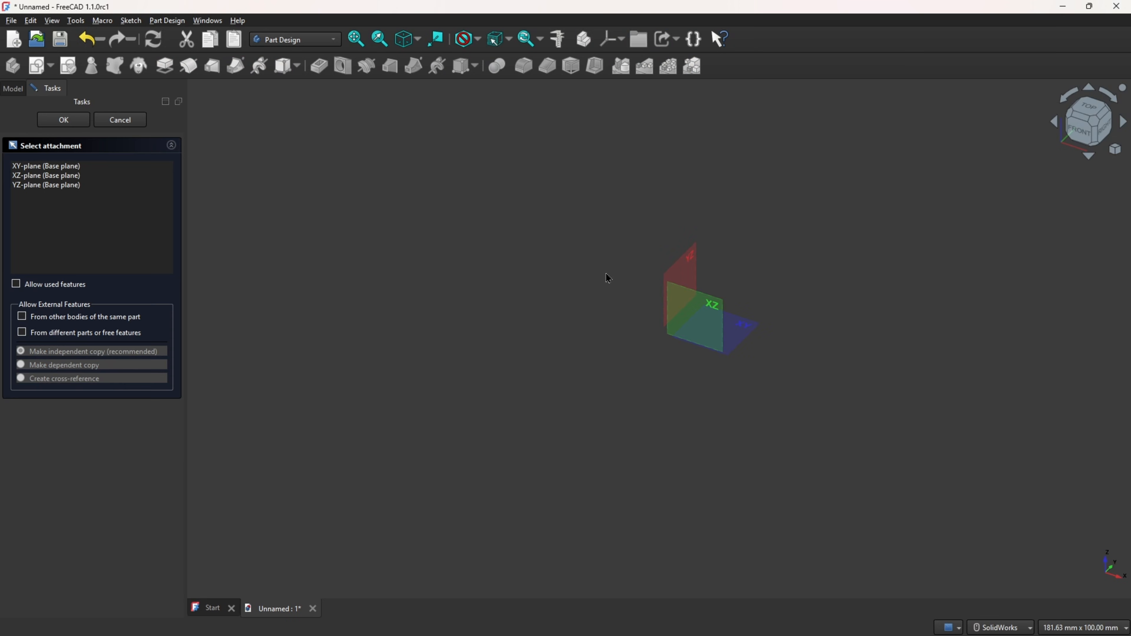
left_click(712, 292)
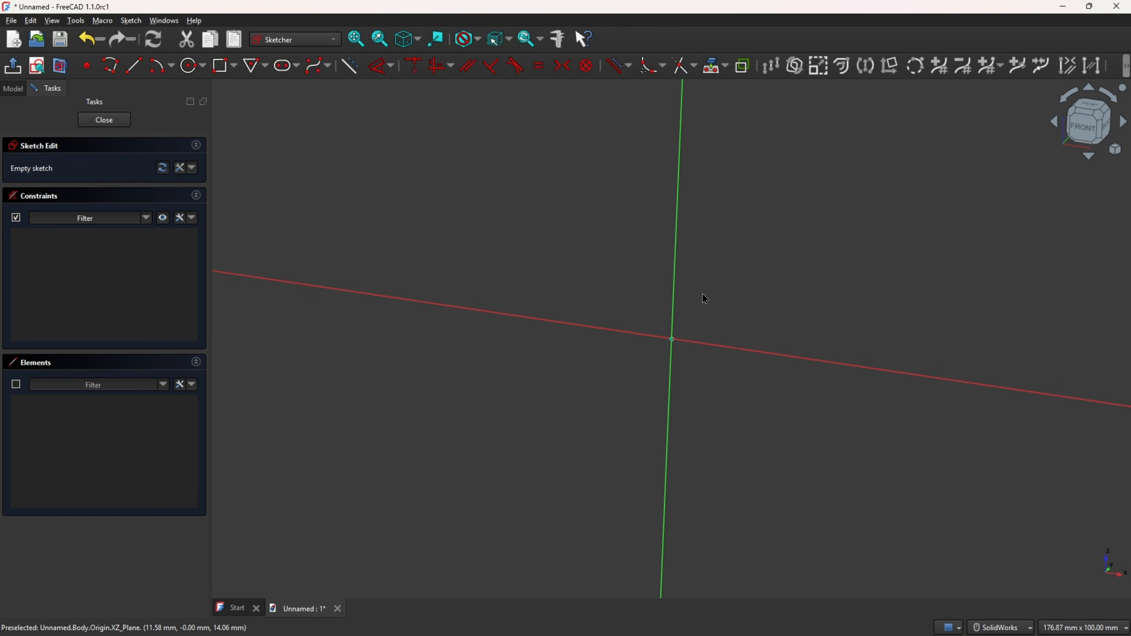
left_click(133, 66)
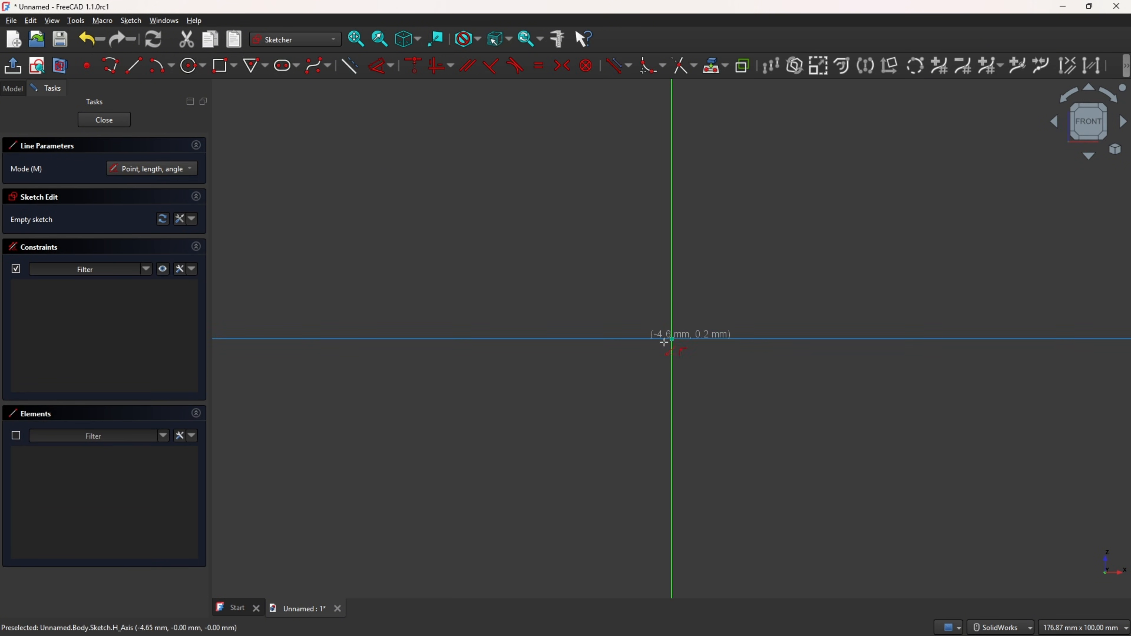
left_click(672, 338)
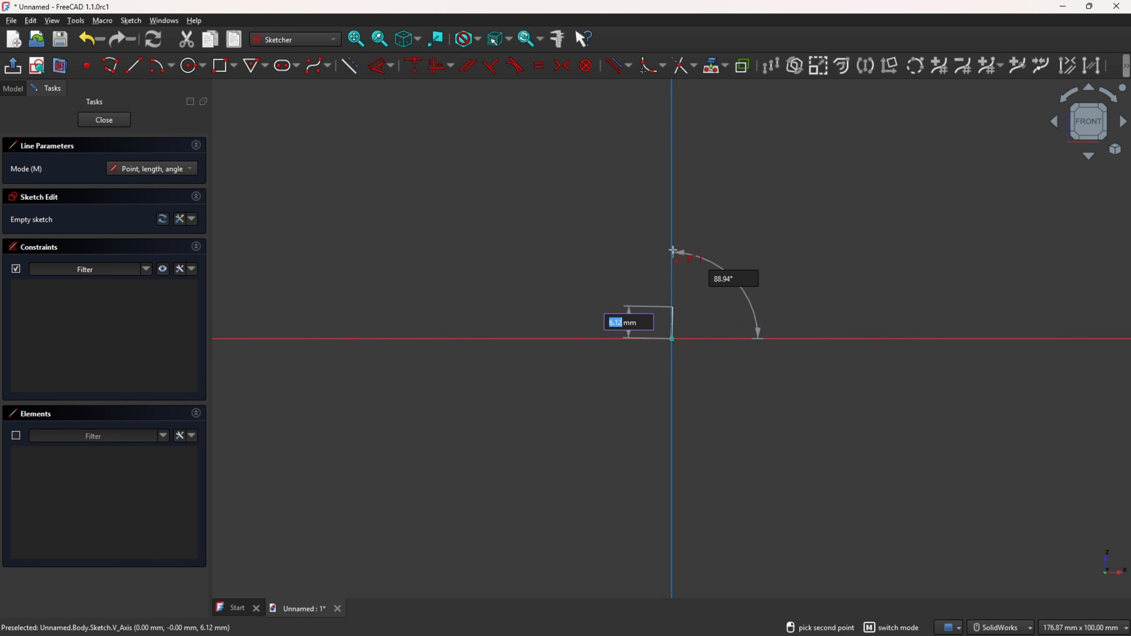
left_click(671, 177)
key("Escape")
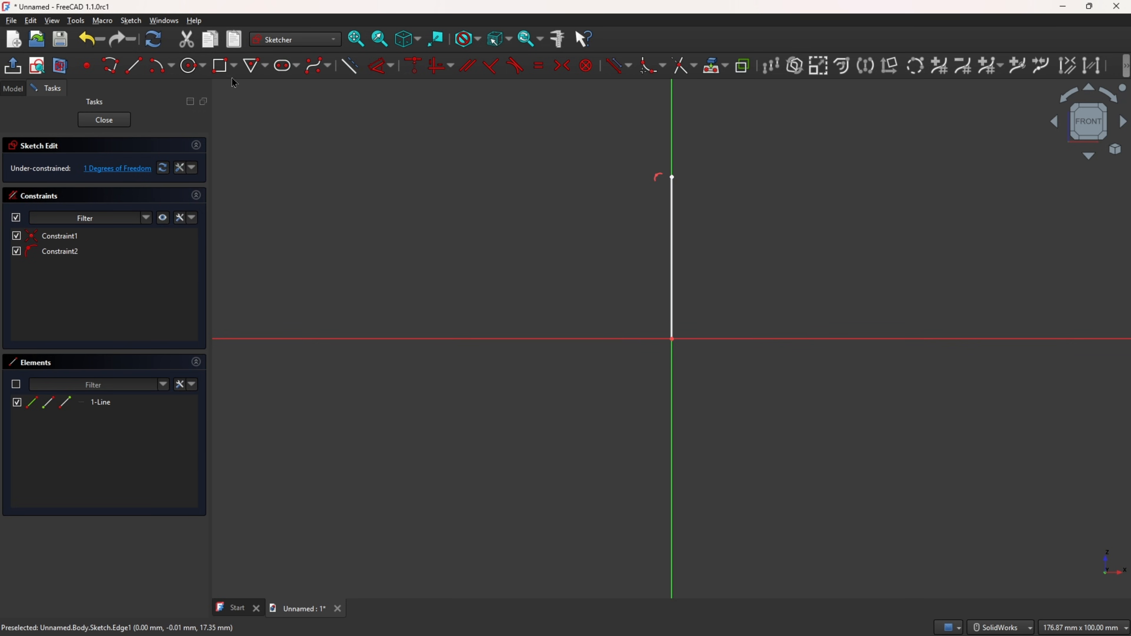
Step: Draw a center-point arc of about 22 mm radius, centred on the vertical axis, from the line's upper end clockwise past the top
mouse_move(698, 165)
middle_mouse_down("ctrl")
mouse_move(520, 290)
mouse_move(523, 318)
middle_mouse_up("ctrl")
left_click(204, 71)
left_click(168, 71)
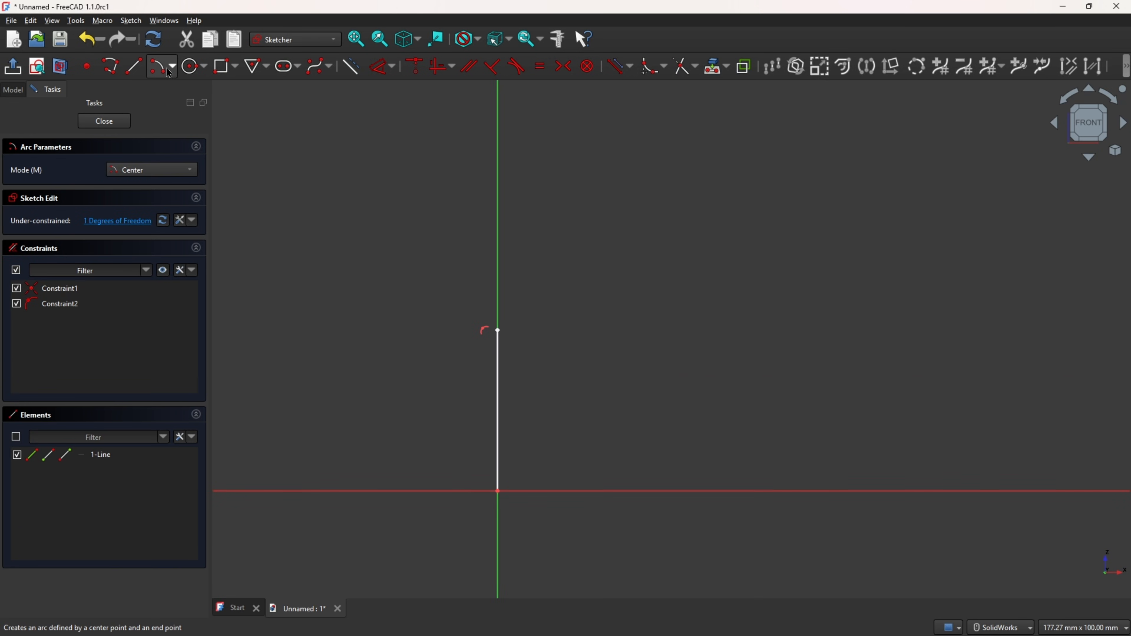
left_click(497, 217)
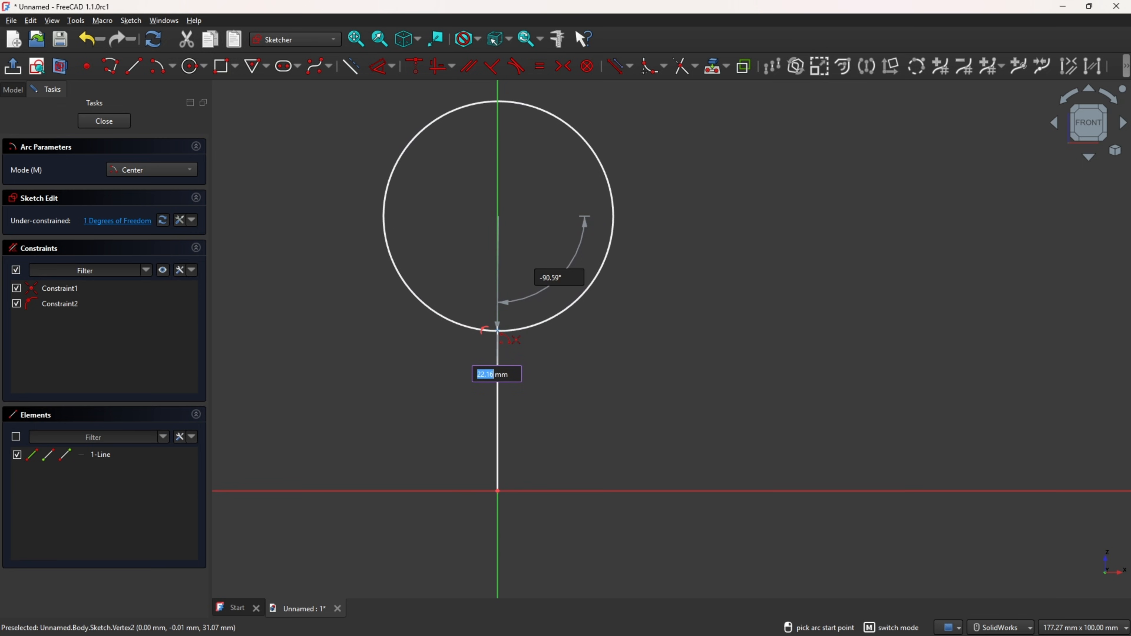
left_click(497, 330)
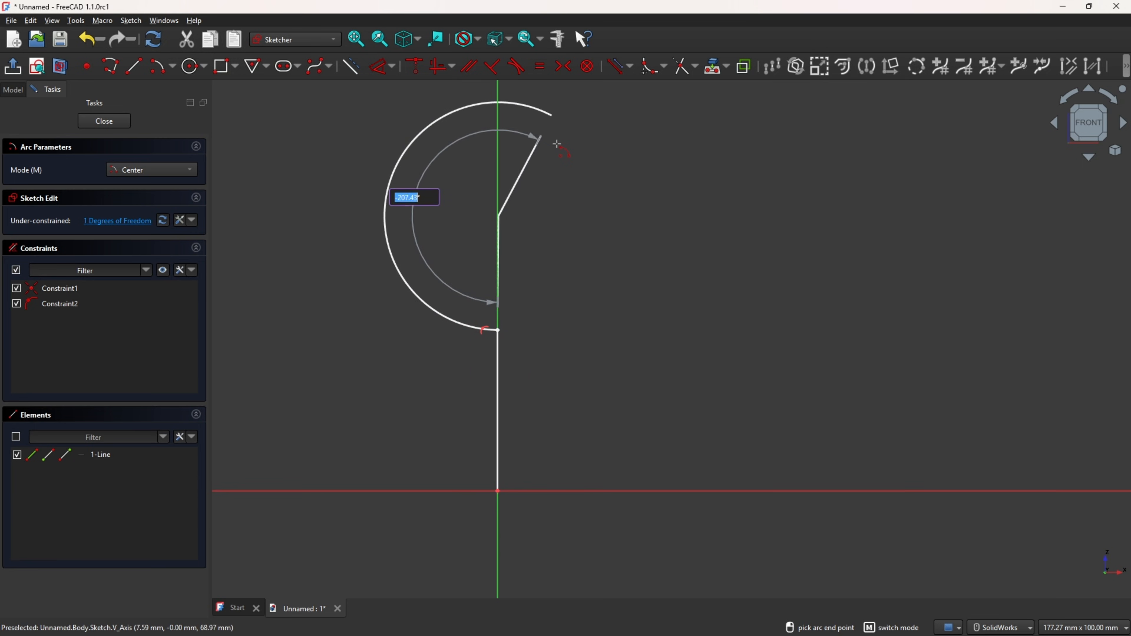
left_click(572, 129)
key("Escape")
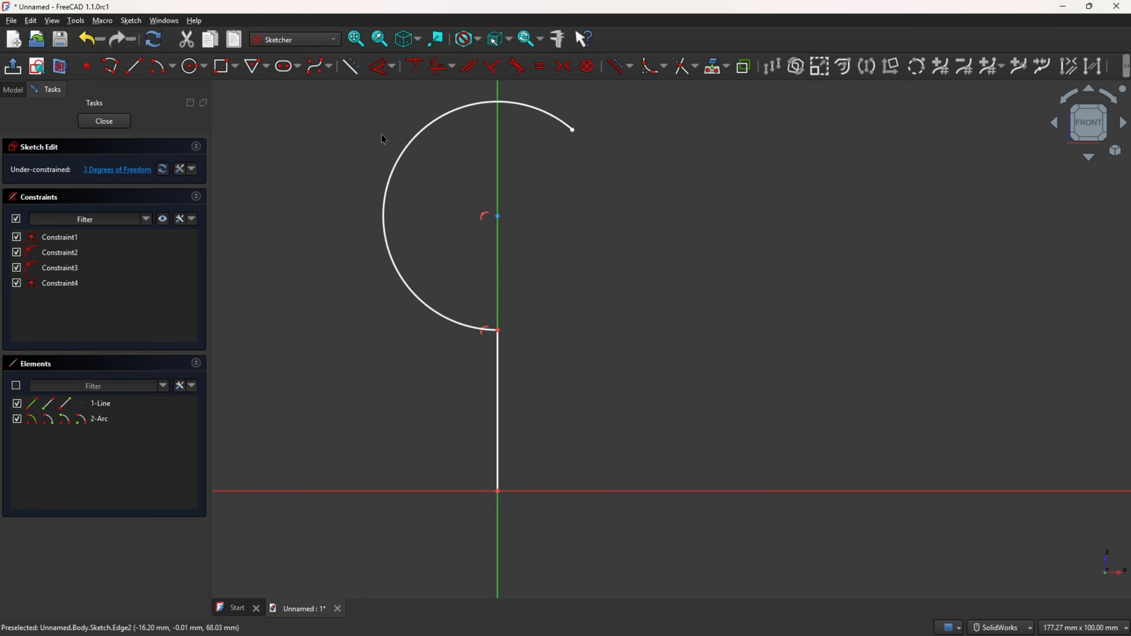
Step: Dimension the height of the arc's centre above the origin as 80 mm
left_click(381, 68)
left_click(497, 217)
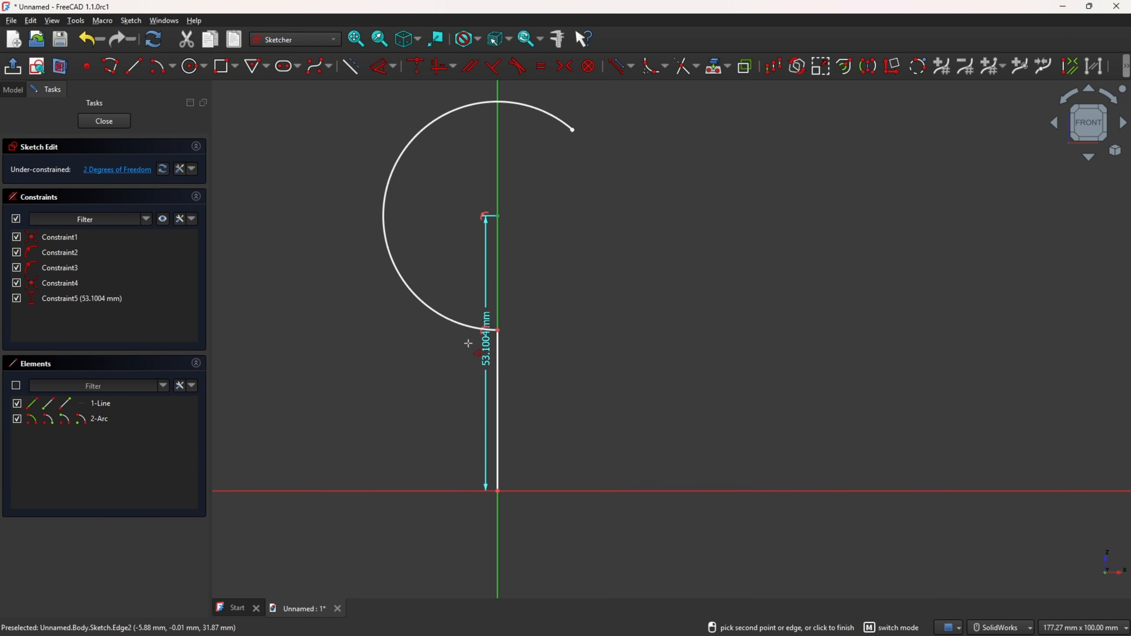
left_click(306, 346)
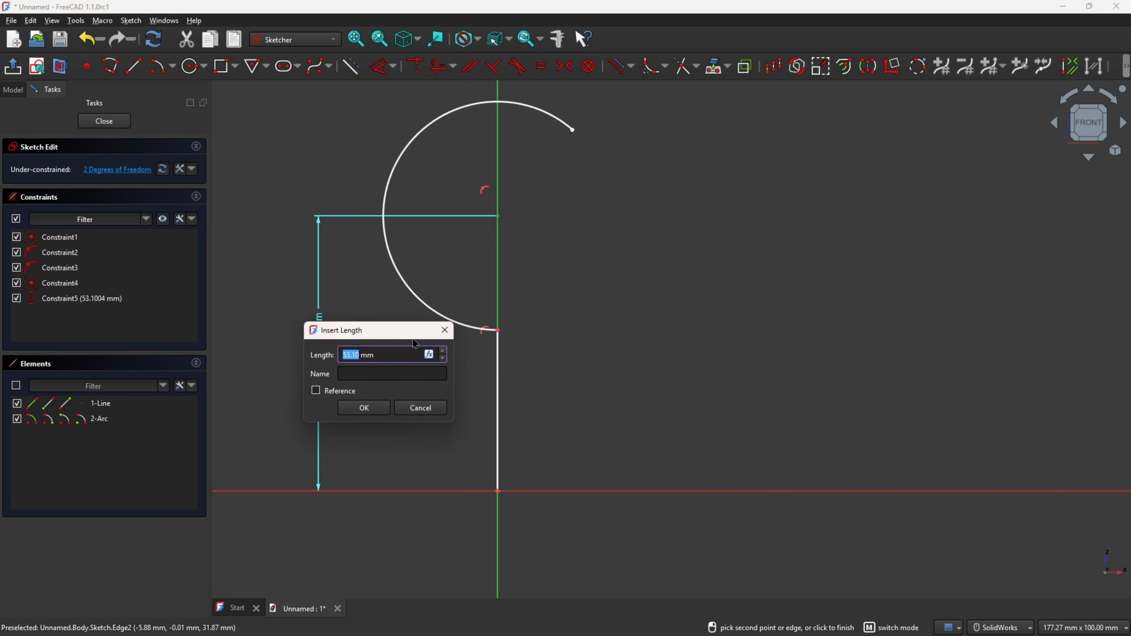
key("Return")
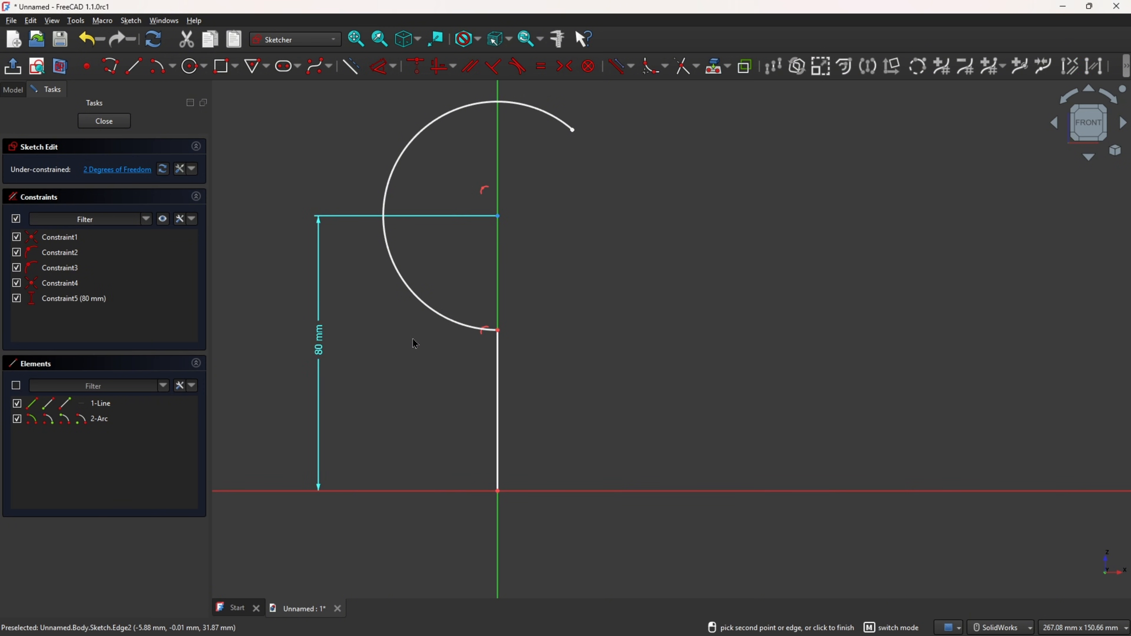
Step: Dimension the arc's radius as 40 mm
left_click(422, 138)
left_click(337, 116)
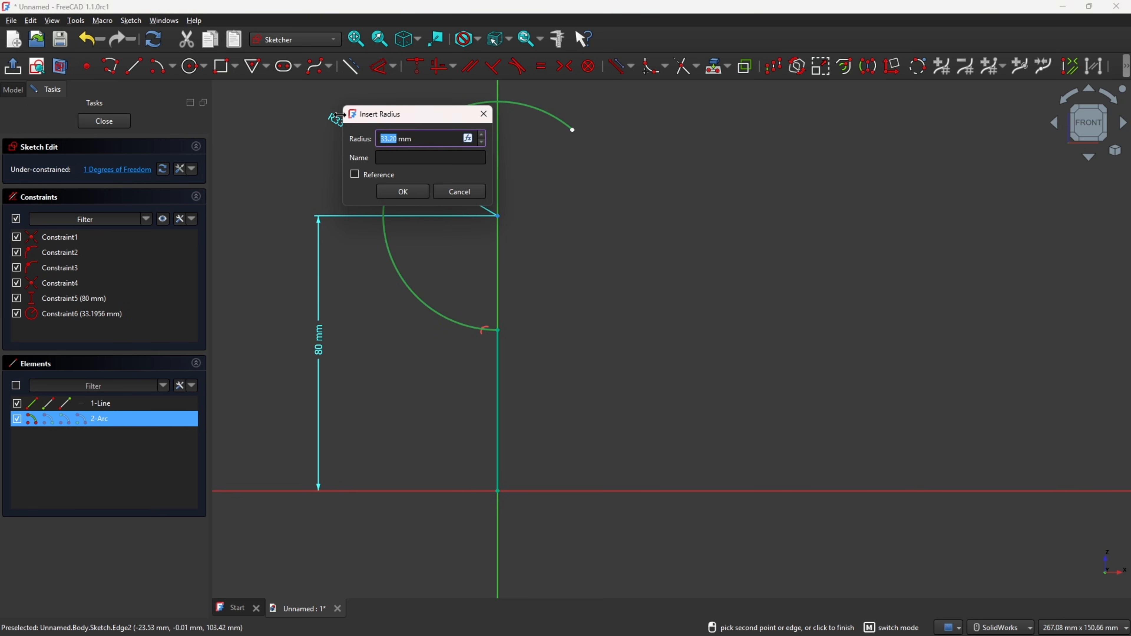
type("40")
key("Return")
scroll(422, 275, "up", 1)
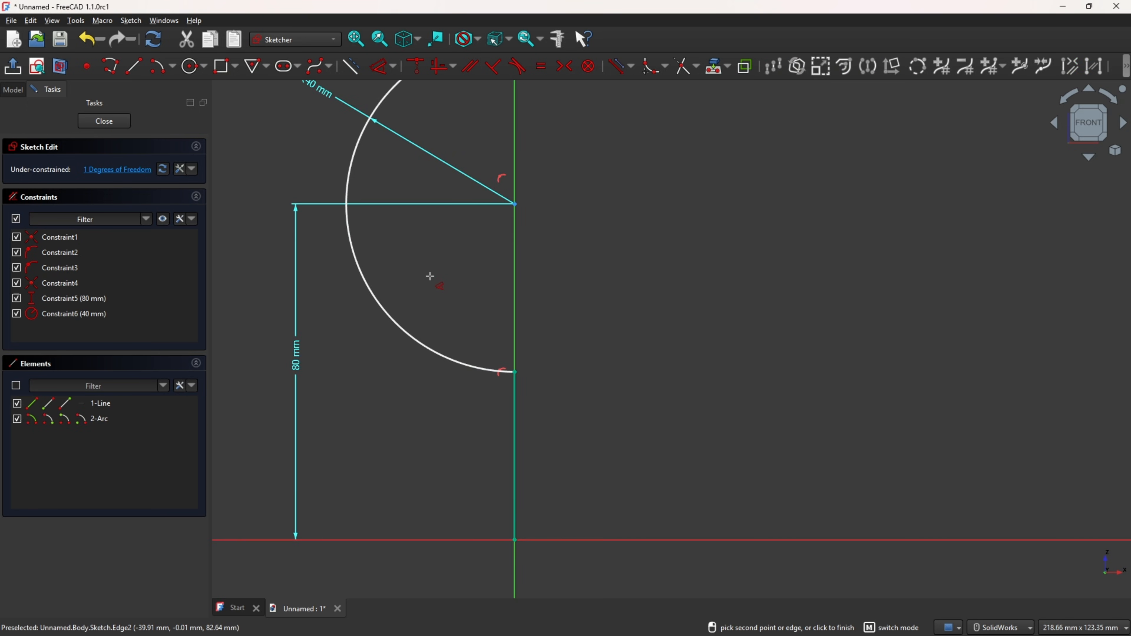
scroll(441, 277, "down", 1)
scroll(511, 263, "down", 1)
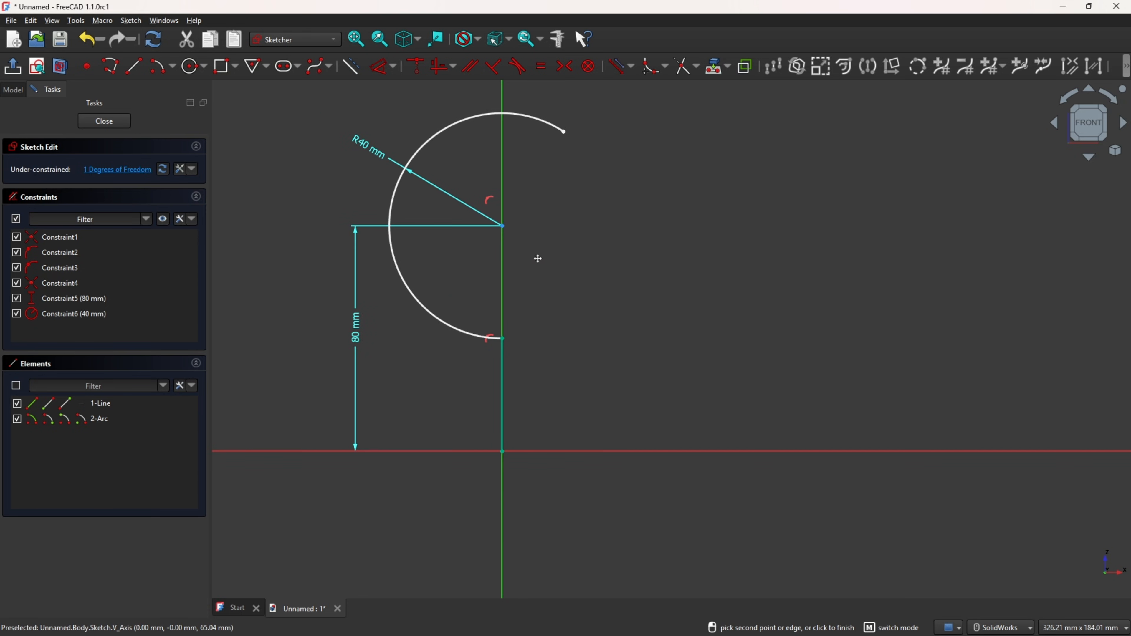
middle_click_drag(537, 258, 496, 282, "ctrl")
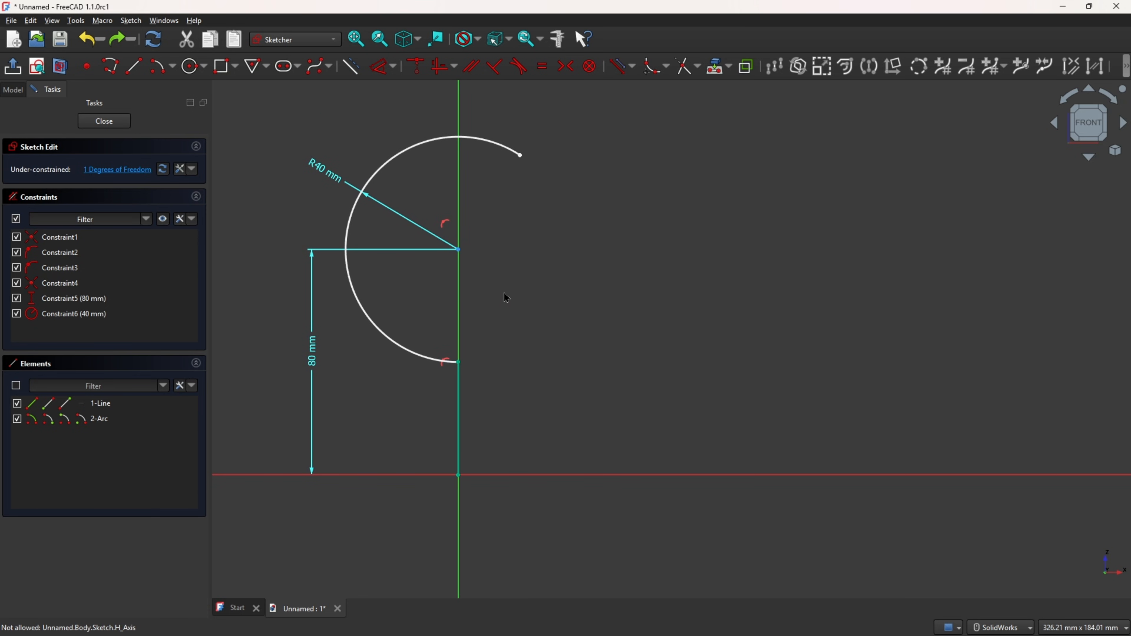
Step: Try to constrain the arc's centre to be vertically aligned with the origin
left_click(438, 71)
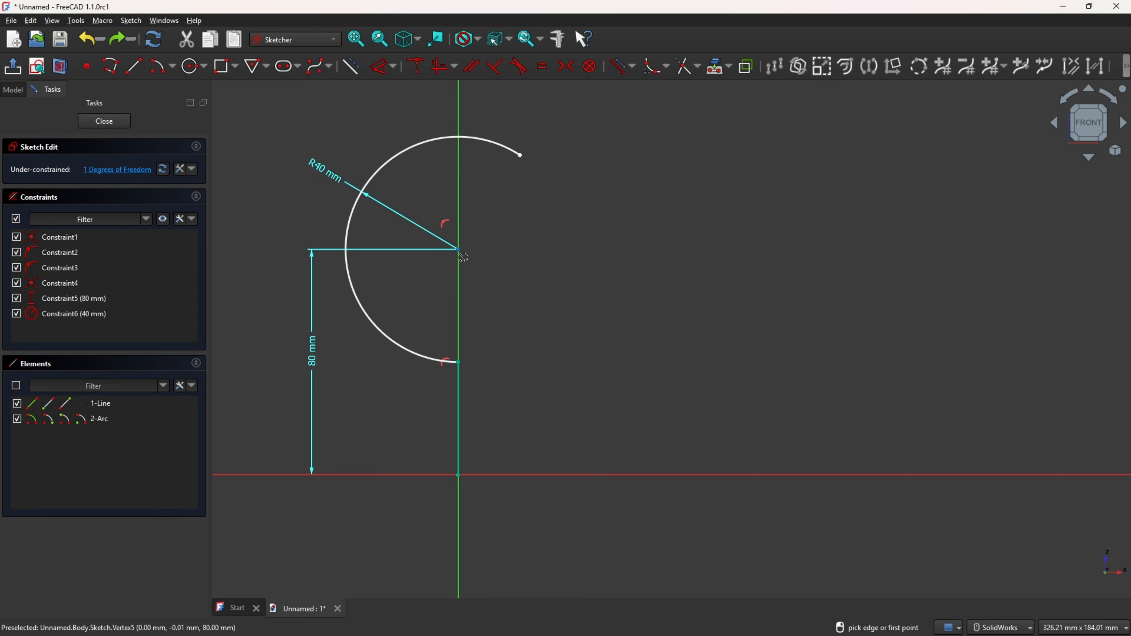
left_click(458, 249)
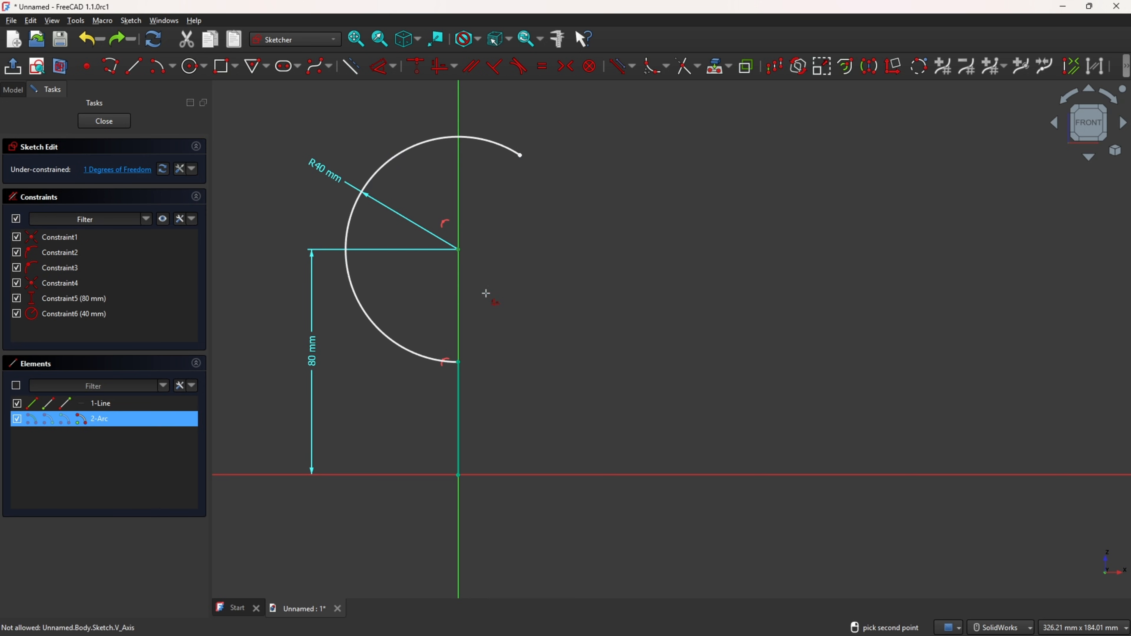
left_click(459, 478)
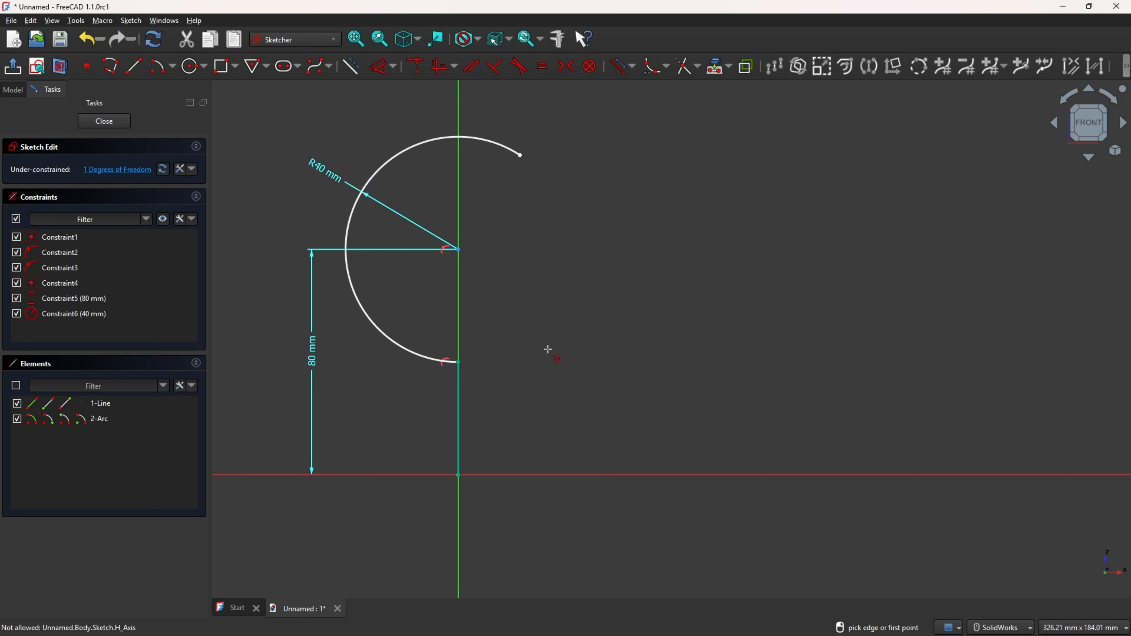
Step: Switch to the PDF drawing, trace the sloped and right vertical edges in red, and strike through their 40 and 100 dimensions
key("alt+Tab")
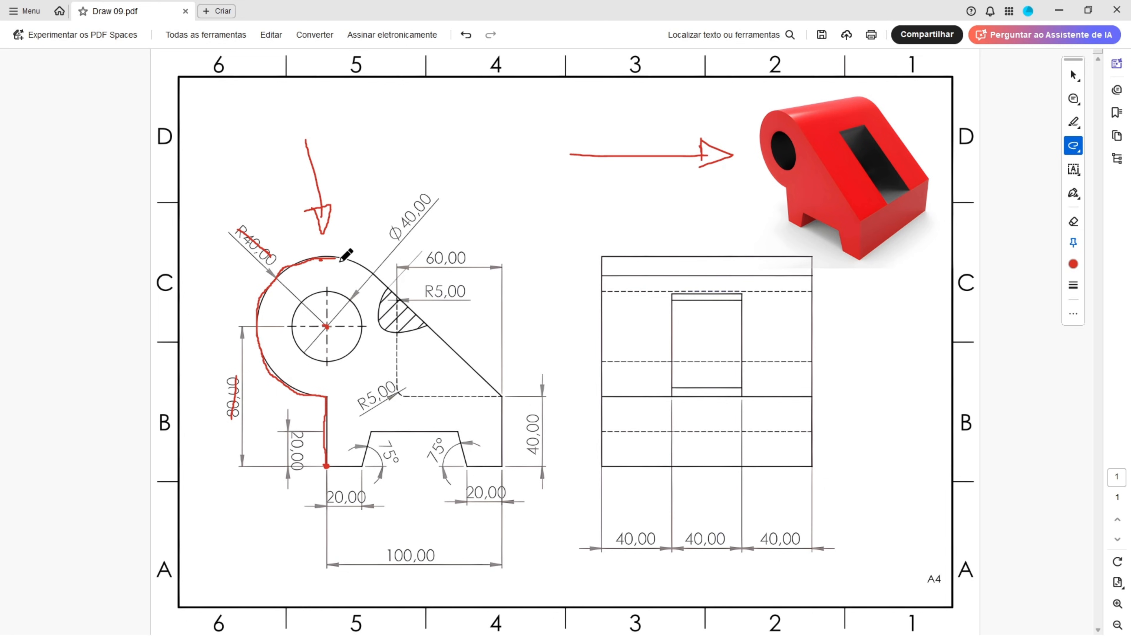
mouse_move(336, 261)
left_mouse_down()
mouse_move(497, 390)
mouse_move(501, 468)
left_mouse_up()
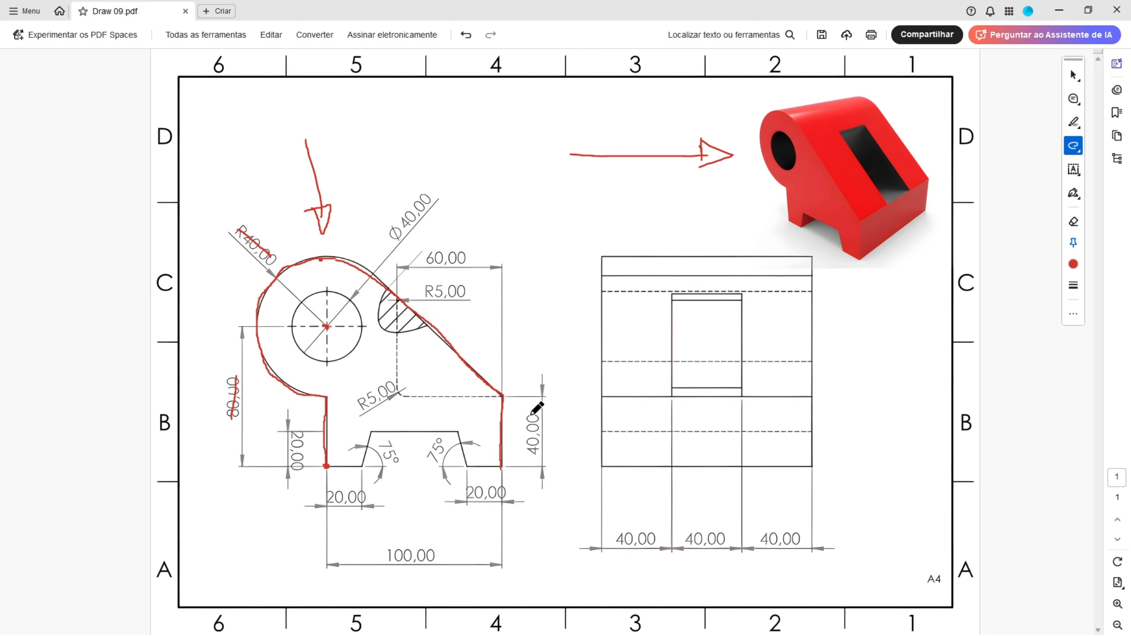
left_click_drag(532, 410, 535, 453)
left_click_drag(387, 556, 462, 555)
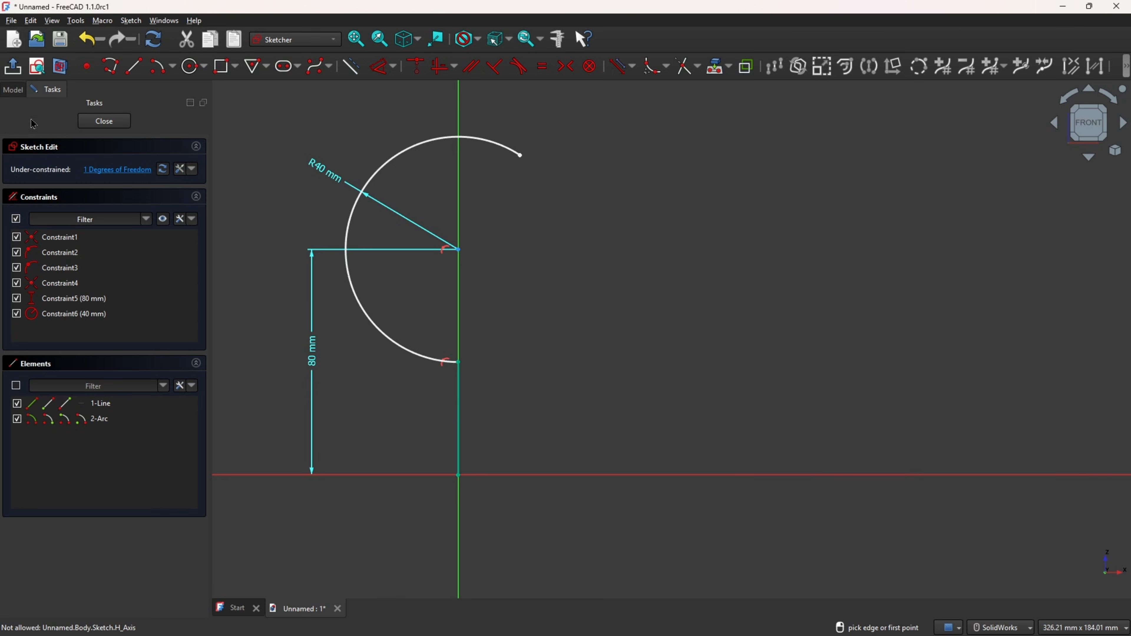
Step: Back in FreeCAD, draw a polyline from the arc's open end: a tangent sloped line, then a vertical line about 63 mm down to the horizontal axis
left_click(133, 66)
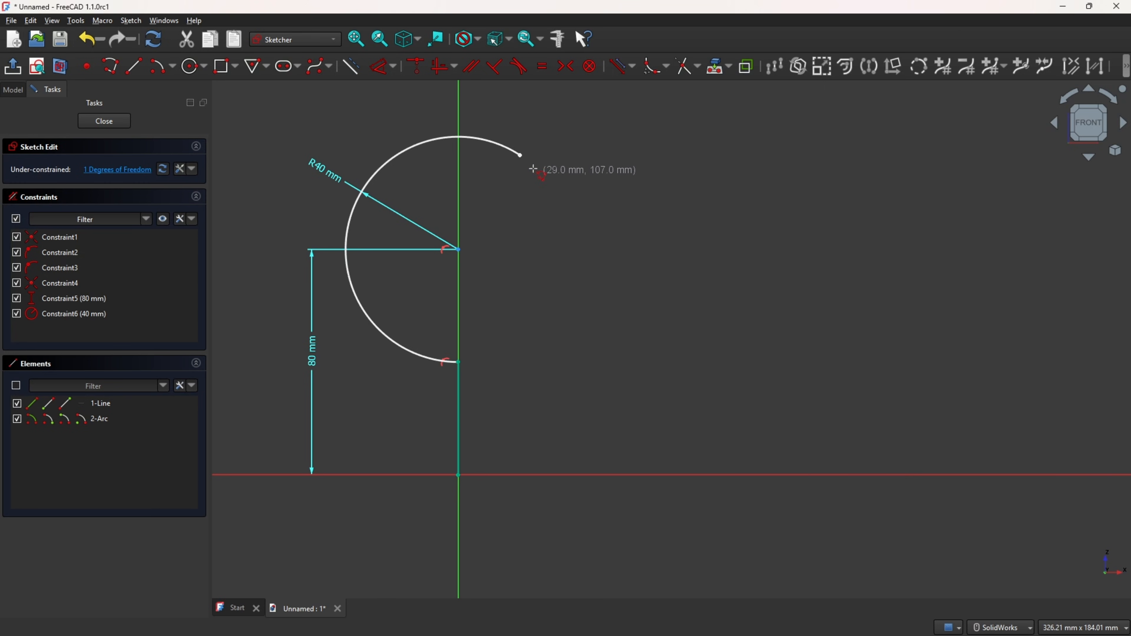
left_click(519, 155)
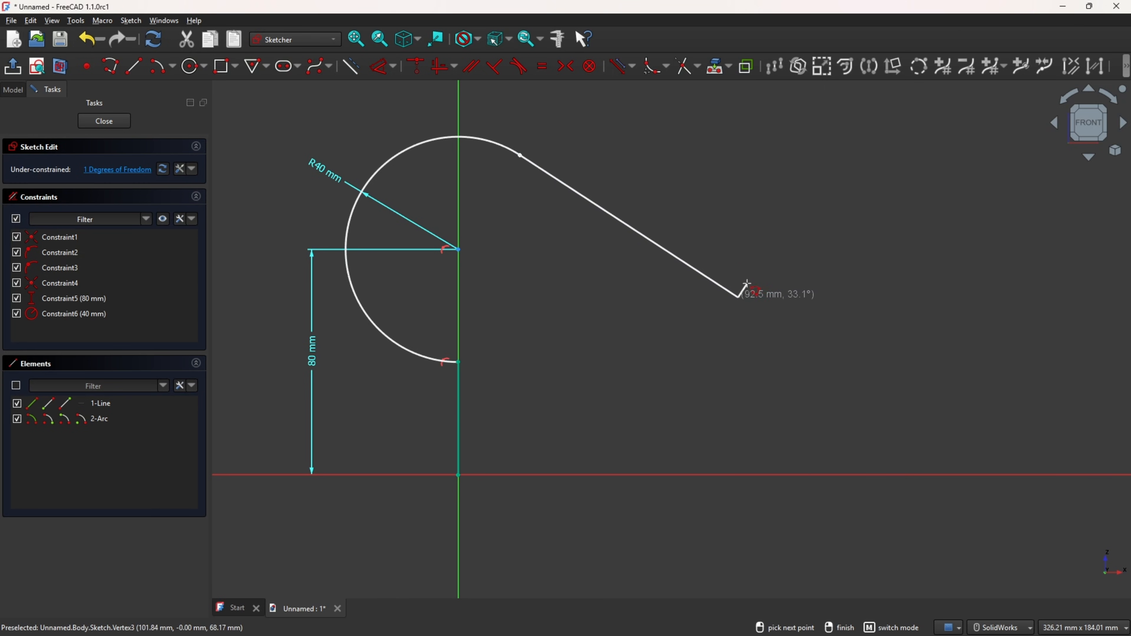
left_click(737, 297)
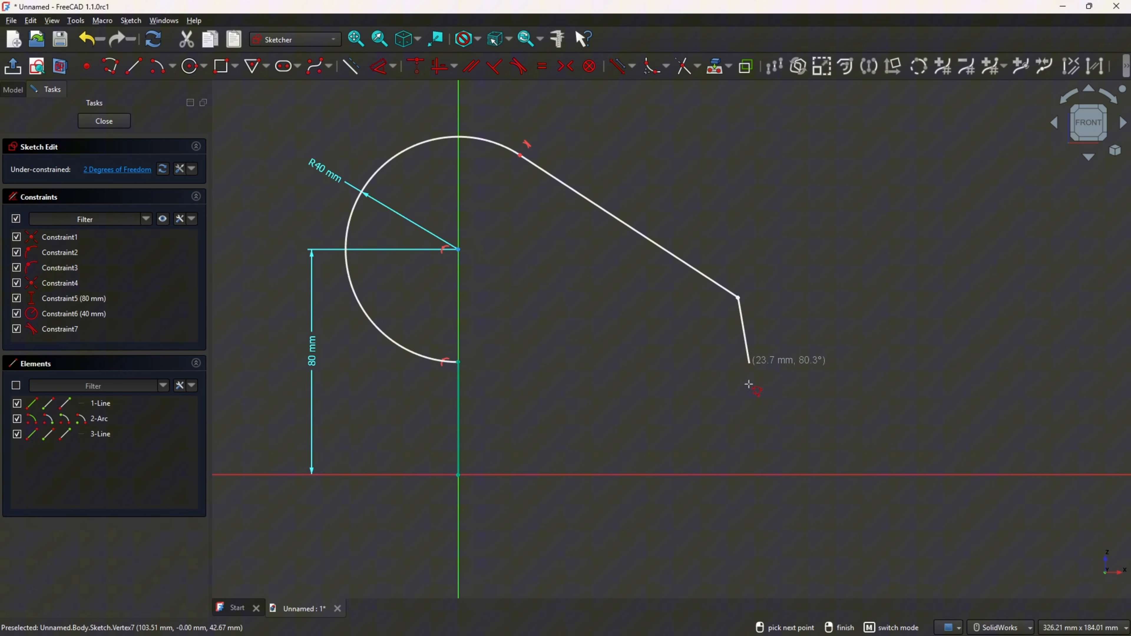
left_click(737, 475)
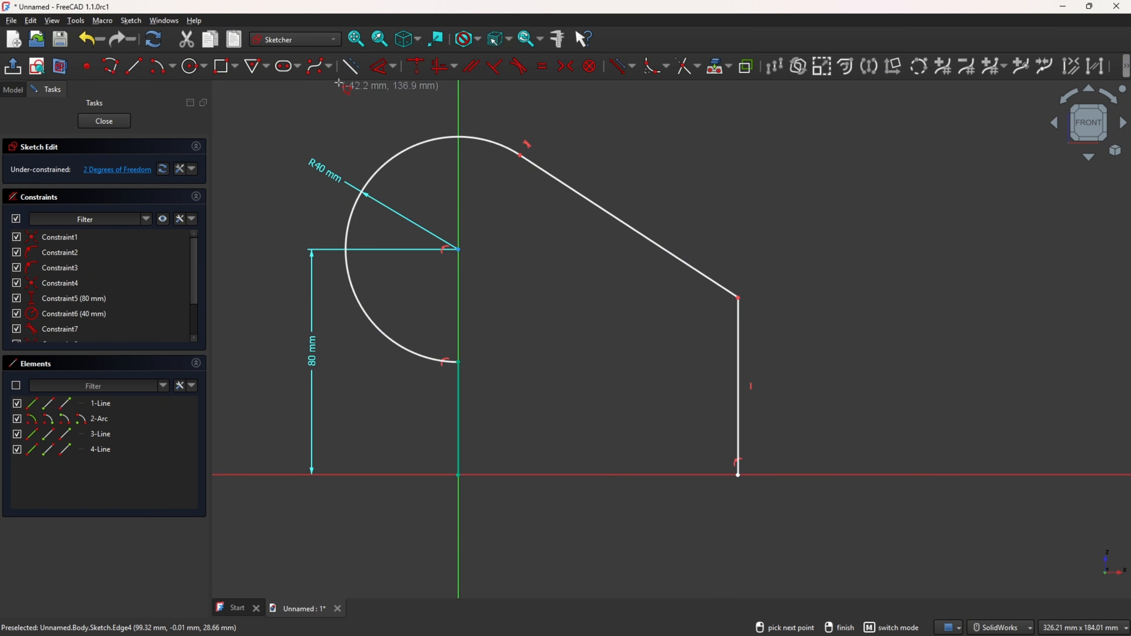
Step: Dimension the right vertical line's length as 40 mm
left_click(383, 66)
left_click(738, 386)
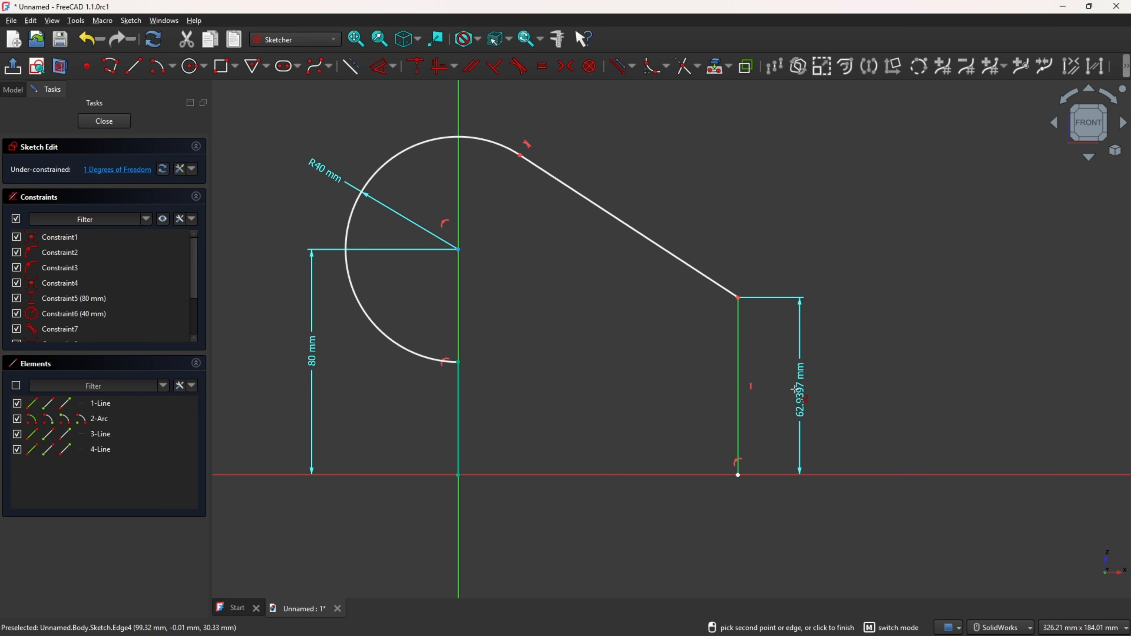
left_click(820, 387)
key("Return")
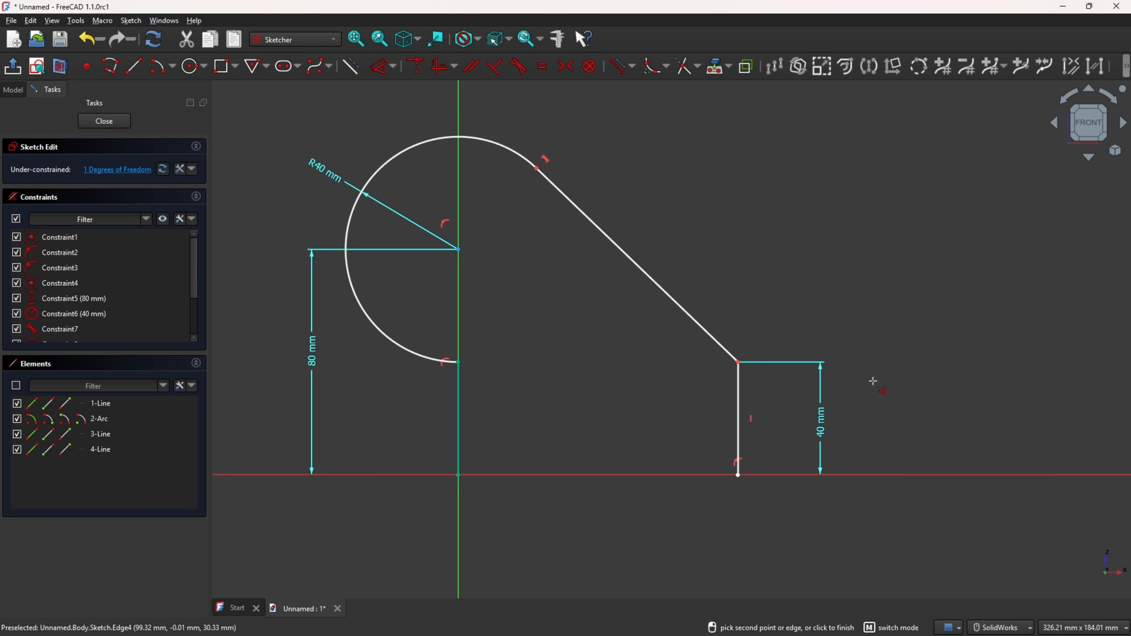
Step: Dimension the horizontal distance from the origin to the right vertical line's lower end as 100 mm
left_click(738, 473)
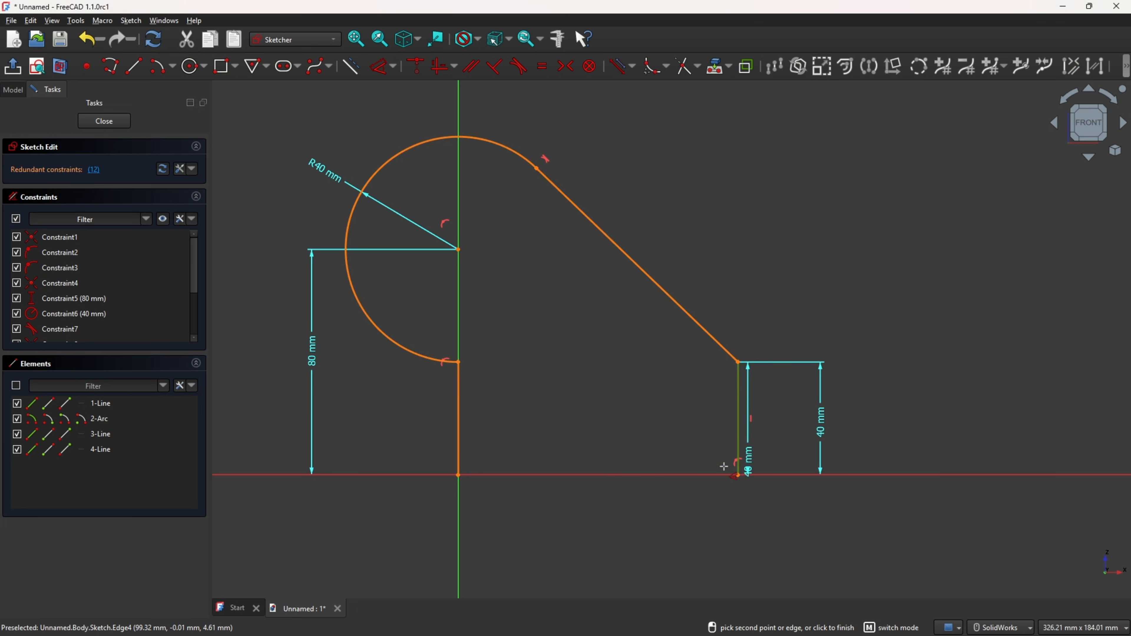
left_click(458, 475)
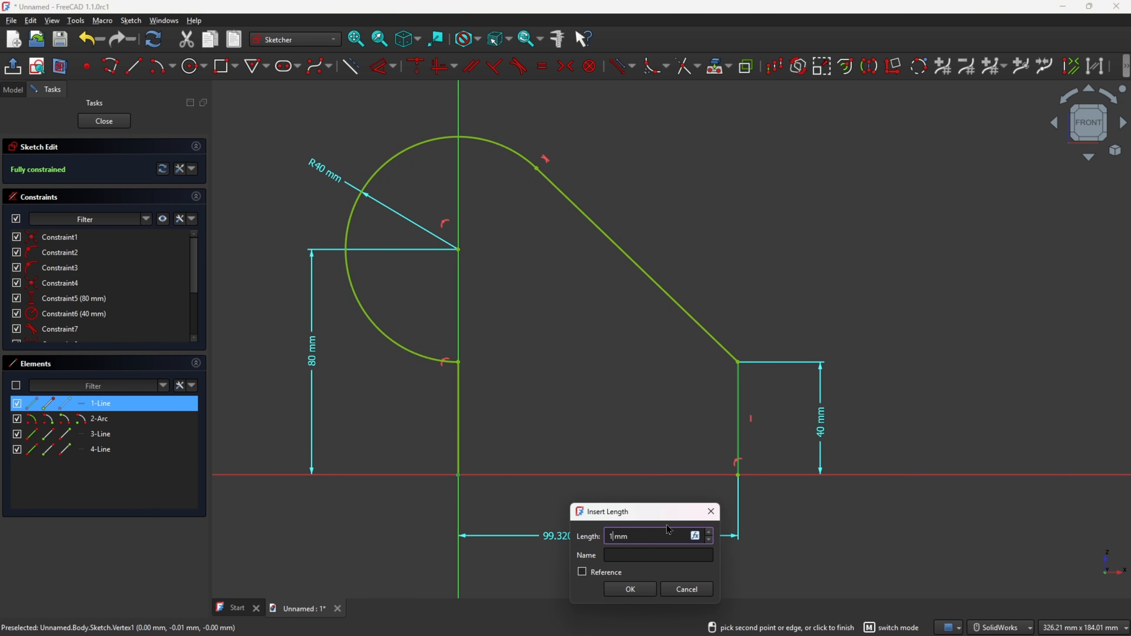
type("100")
key("Return")
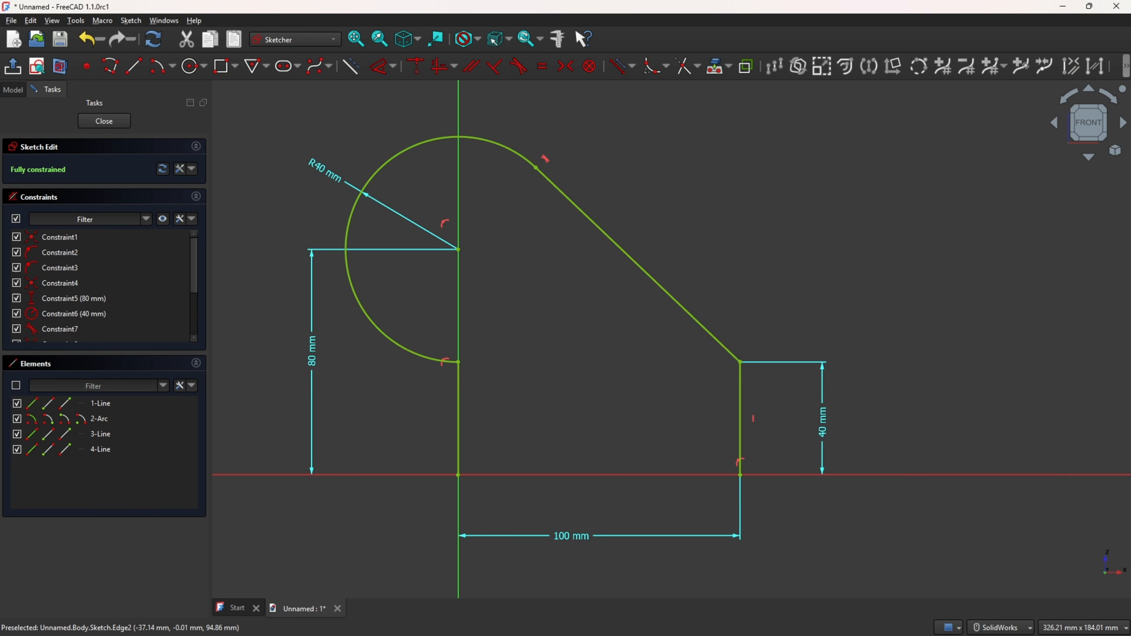
Step: Switch to the PDF drawing, trace the hole's circle in red, and strike through its Ø40 dimension
key("alt+Tab")
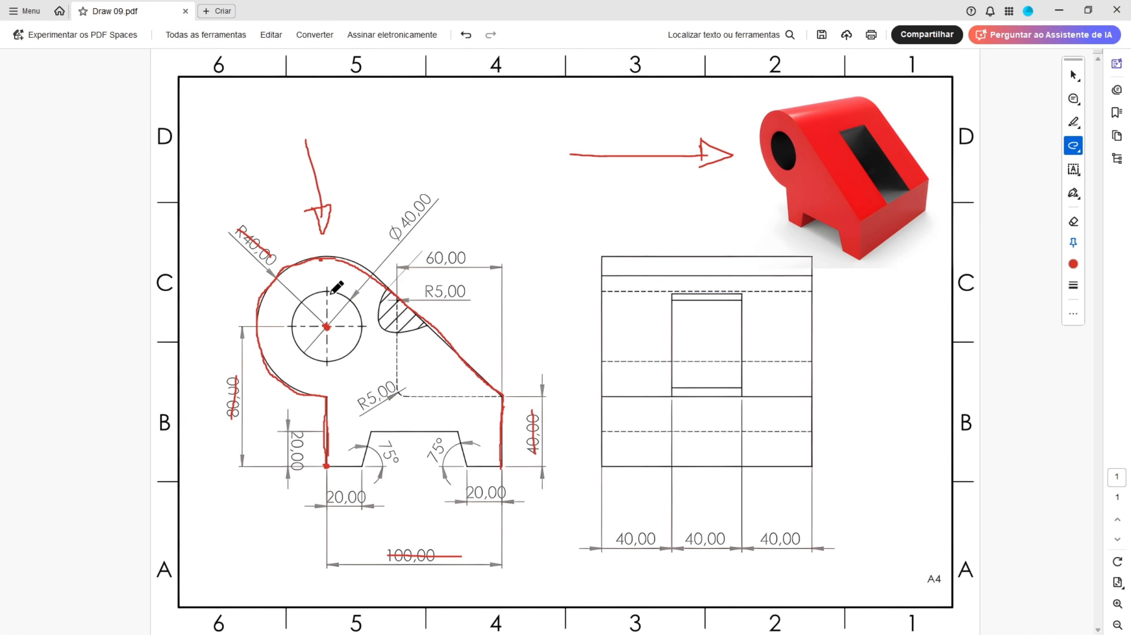
mouse_move(331, 293)
left_mouse_down()
mouse_move(306, 307)
mouse_move(294, 334)
mouse_move(363, 325)
mouse_move(334, 292)
left_mouse_up()
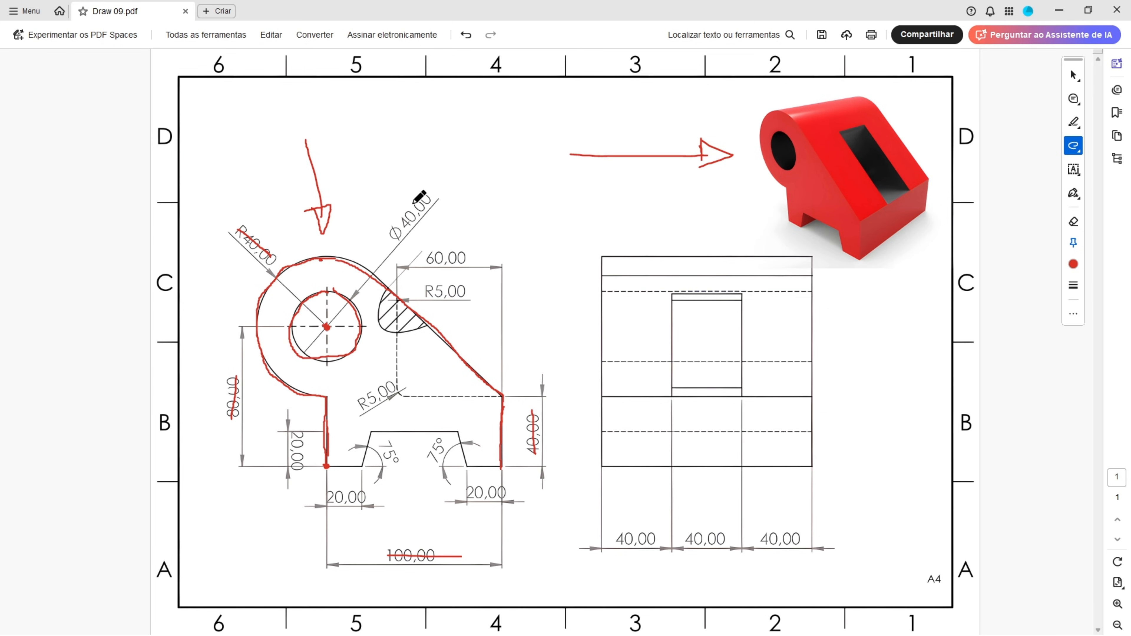
left_click_drag(431, 193, 379, 246)
Step: Back in FreeCAD, draw a 40 mm diameter circle centred on the arc's centre and reposition its diameter label
key("alt+Tab")
left_click(192, 66)
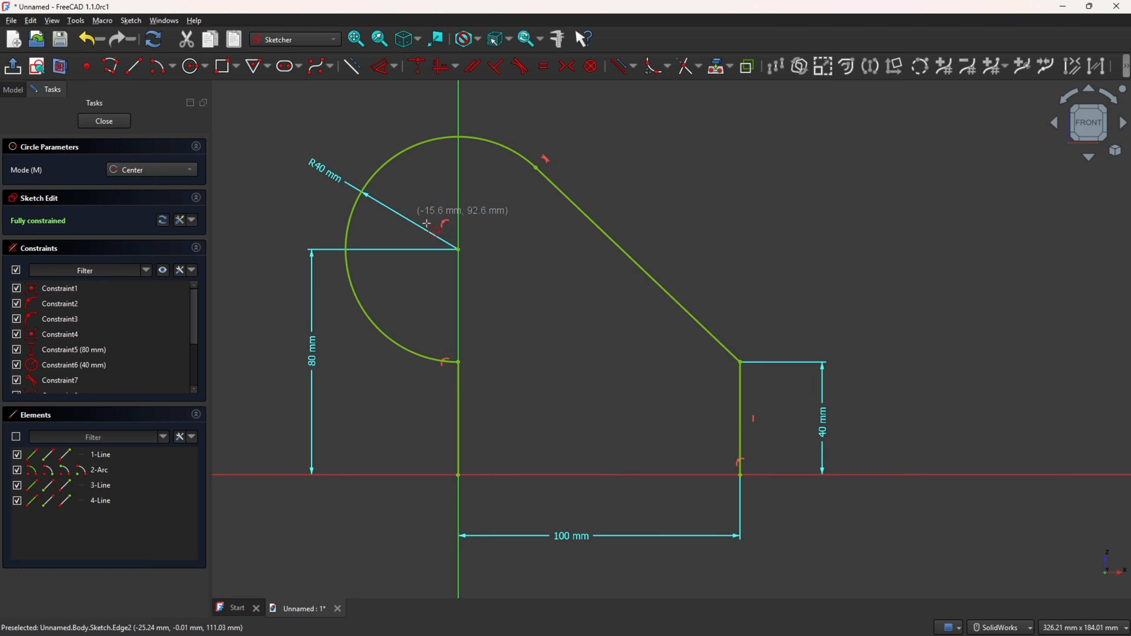
left_click(458, 249)
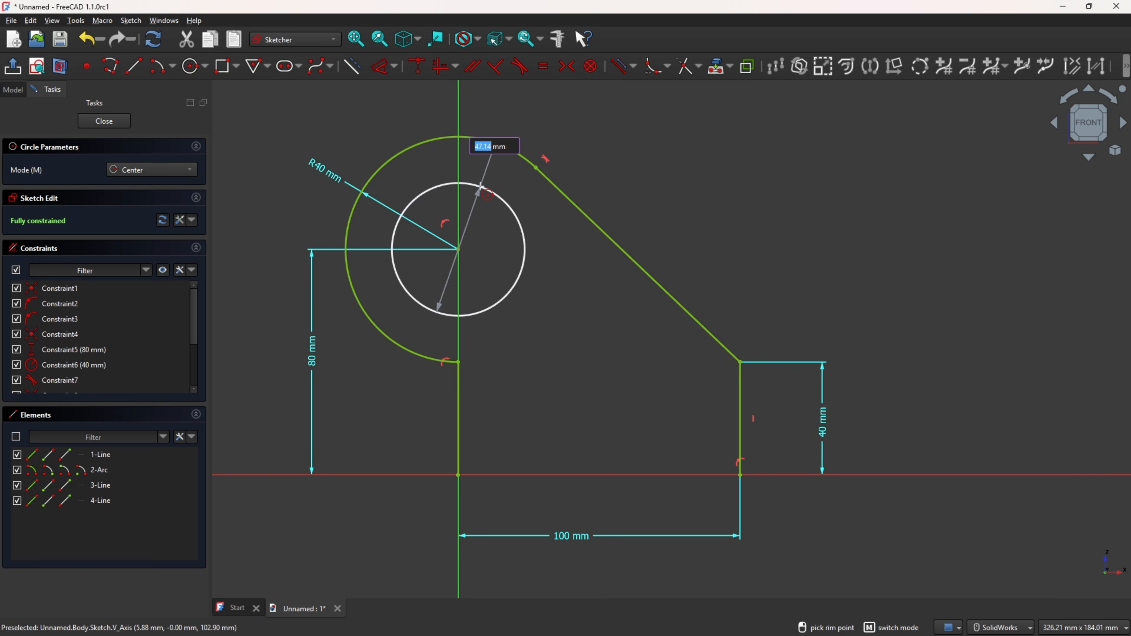
type("40")
key("Return")
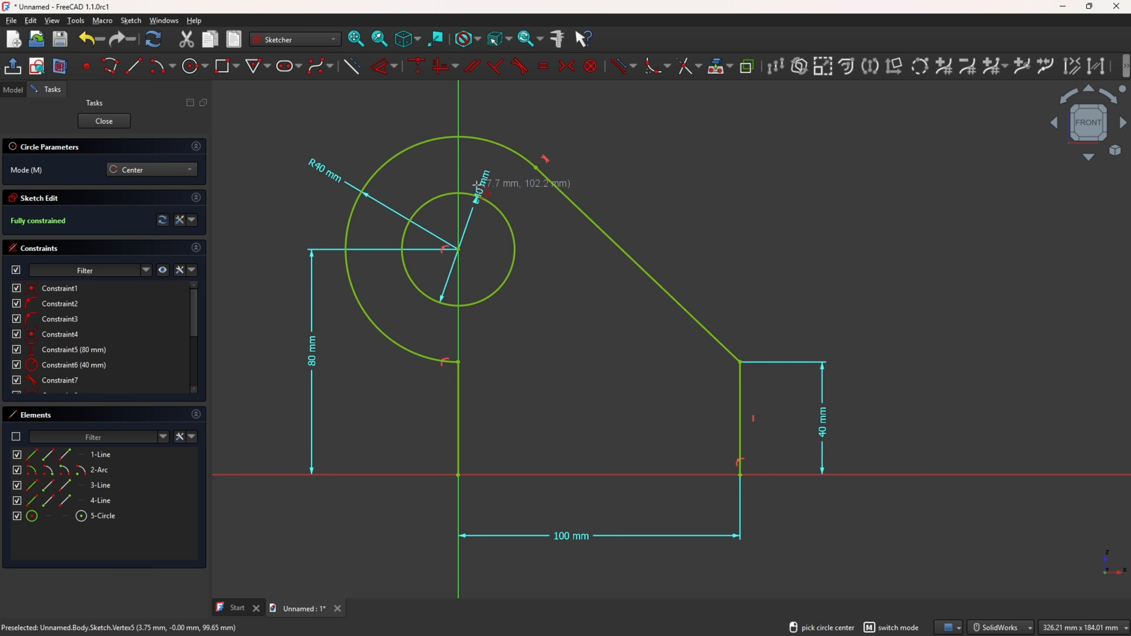
key("Escape")
left_click_drag(482, 185, 498, 174)
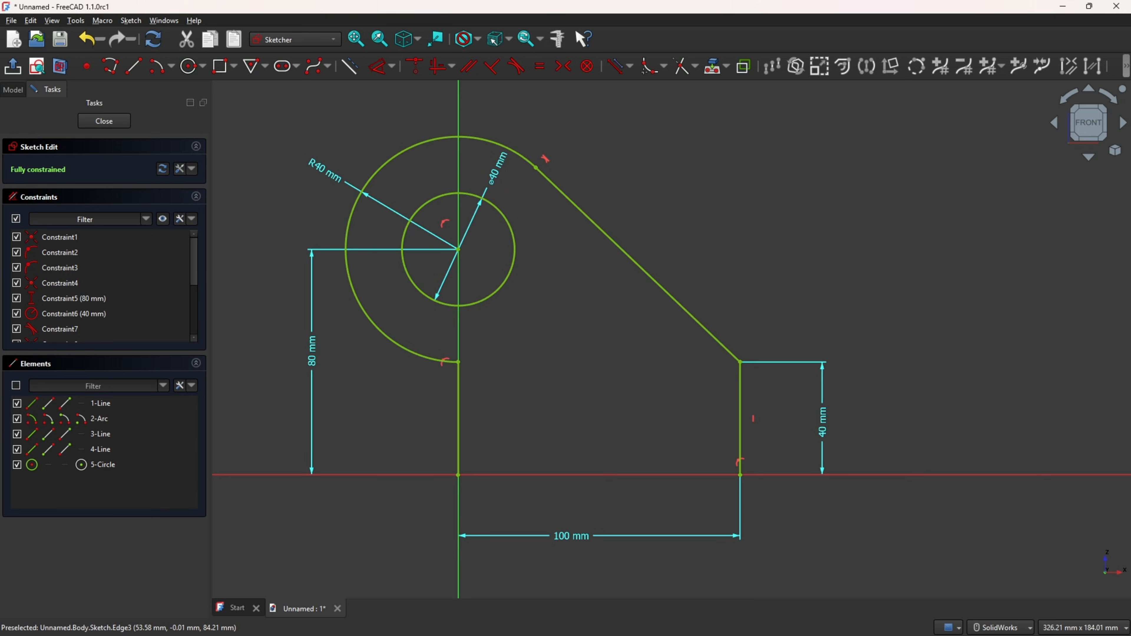
Step: Switch to the PDF drawing, trace the feet and trapezoidal base notch in red, and strike through the notch's 75° and 20 height dimensions
key("alt+Tab")
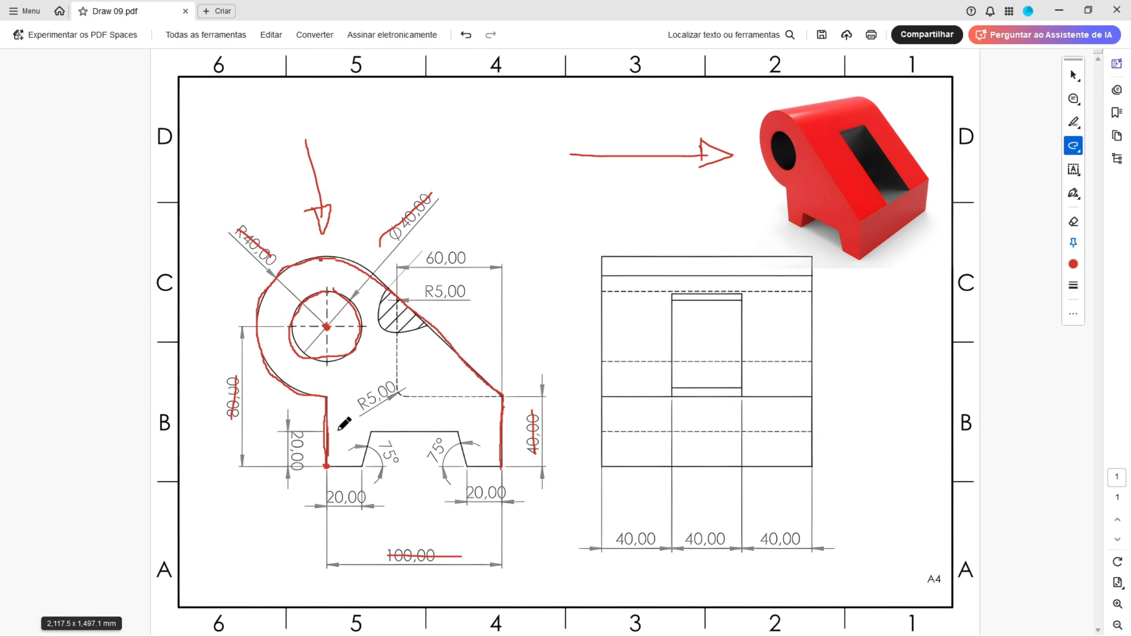
left_click_drag(502, 467, 465, 467)
mouse_move(339, 466)
left_mouse_down()
mouse_move(363, 467)
mouse_move(371, 432)
left_mouse_up()
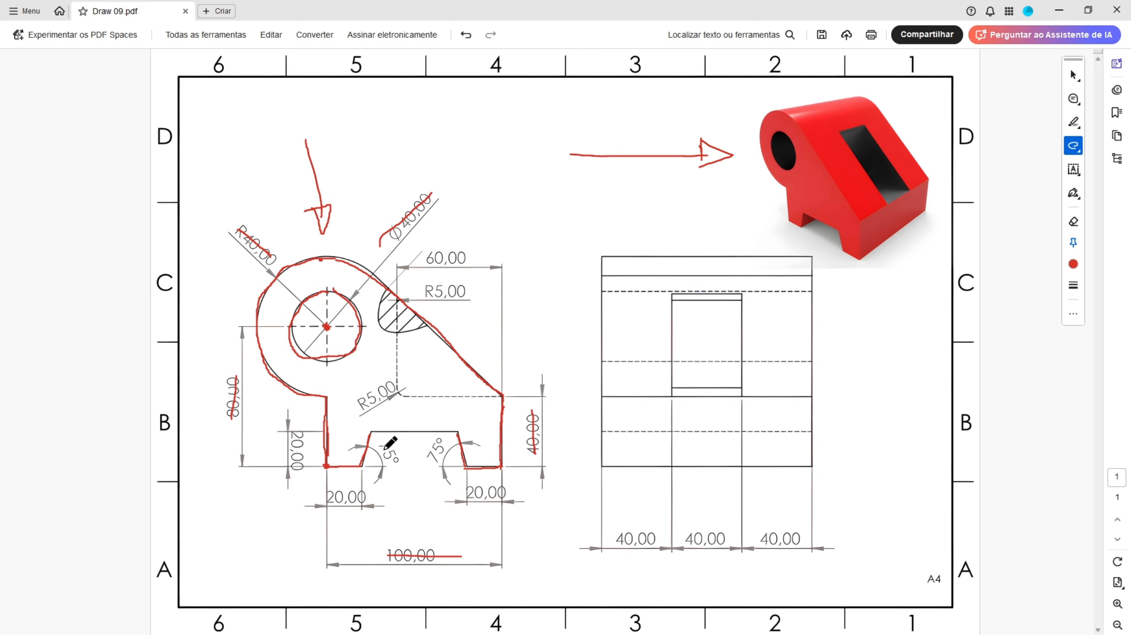
mouse_move(375, 456)
left_mouse_down()
mouse_move(395, 466)
mouse_move(412, 431)
mouse_move(458, 431)
left_mouse_up()
left_click_drag(300, 431, 302, 477)
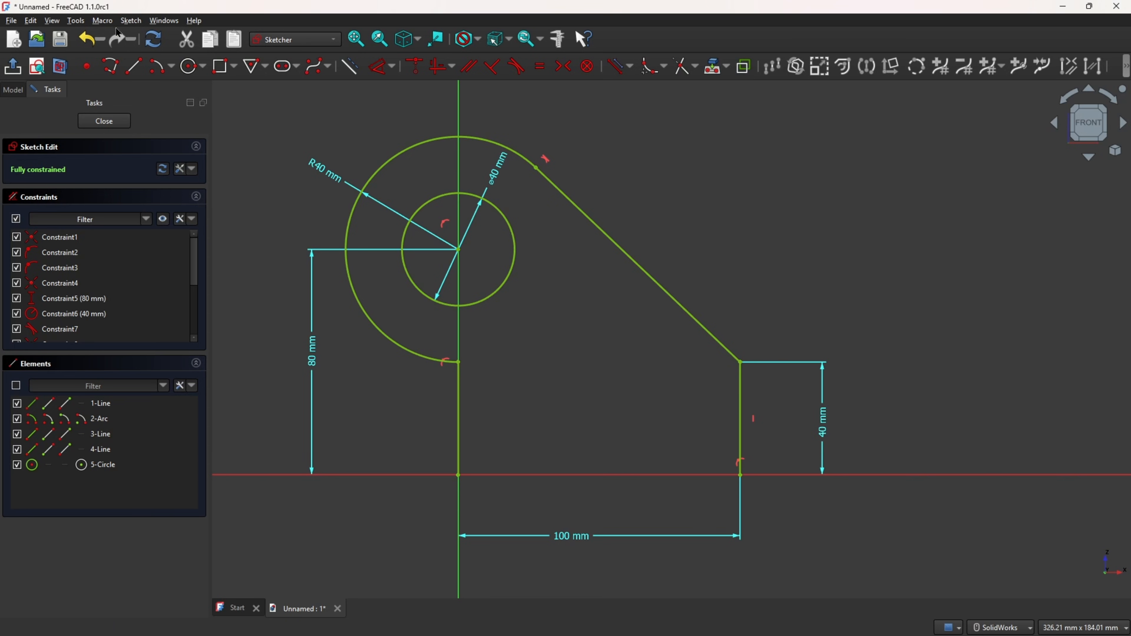
Step: In FreeCAD, close the profile from the lower right corner to the origin with a polyline containing a trapezoidal notch about 17 mm high
left_click(111, 66)
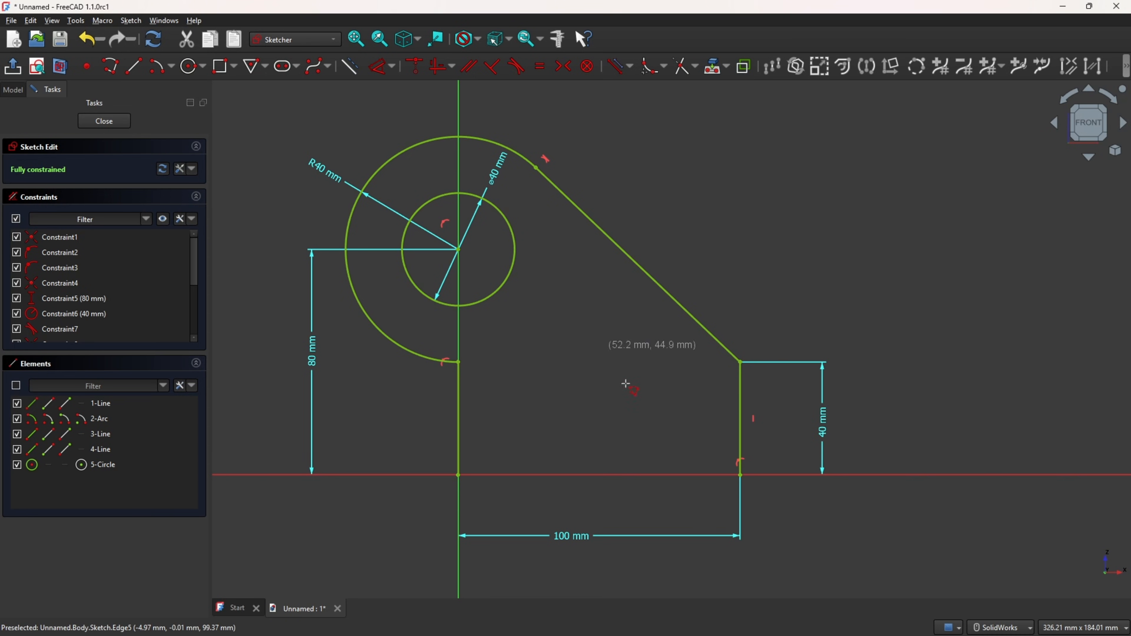
left_click(740, 474)
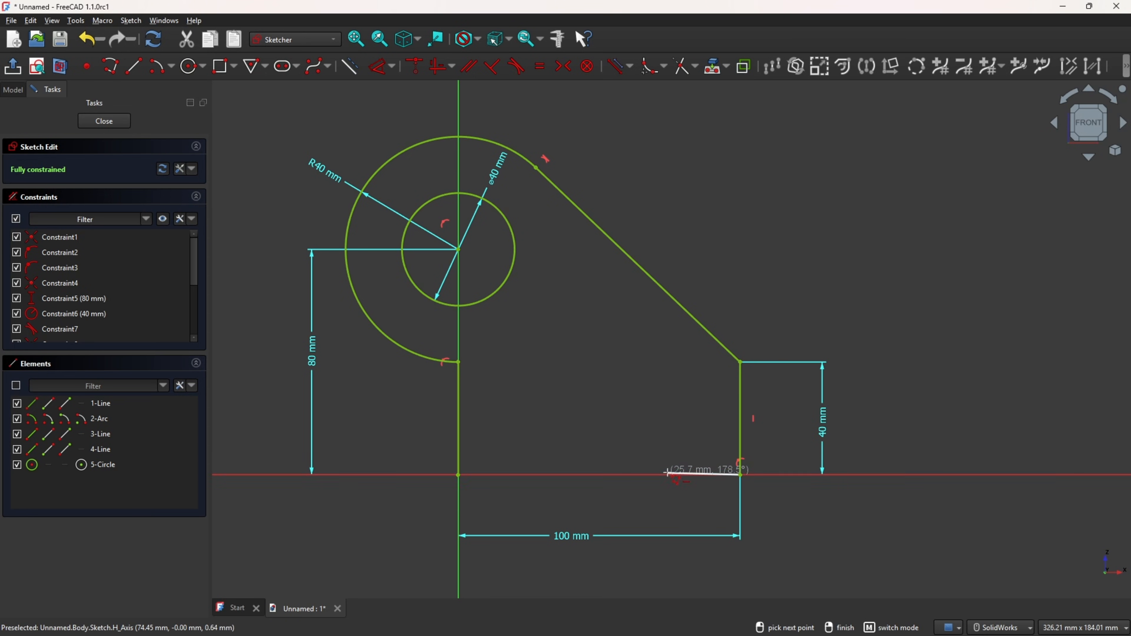
left_click(671, 474)
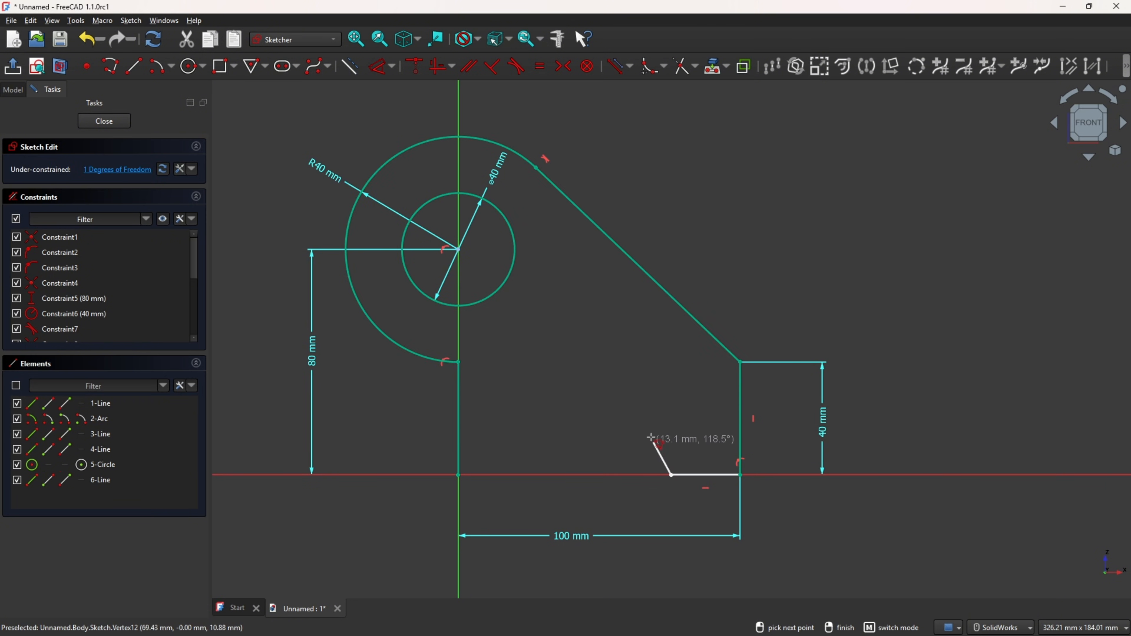
left_click(649, 426)
left_click(543, 426)
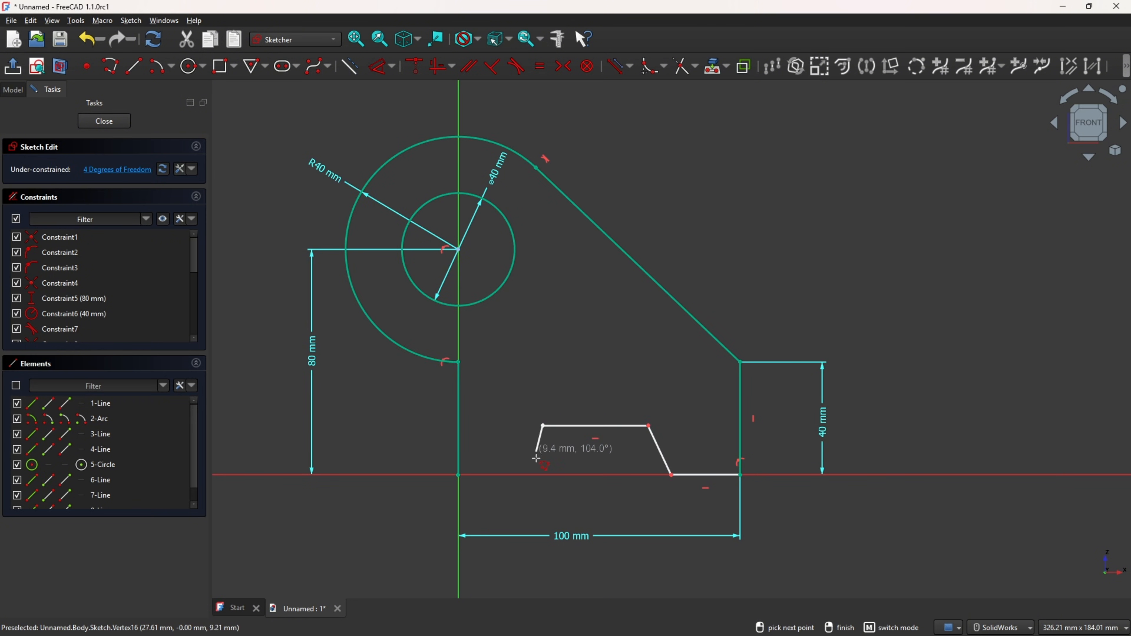
left_click(529, 475)
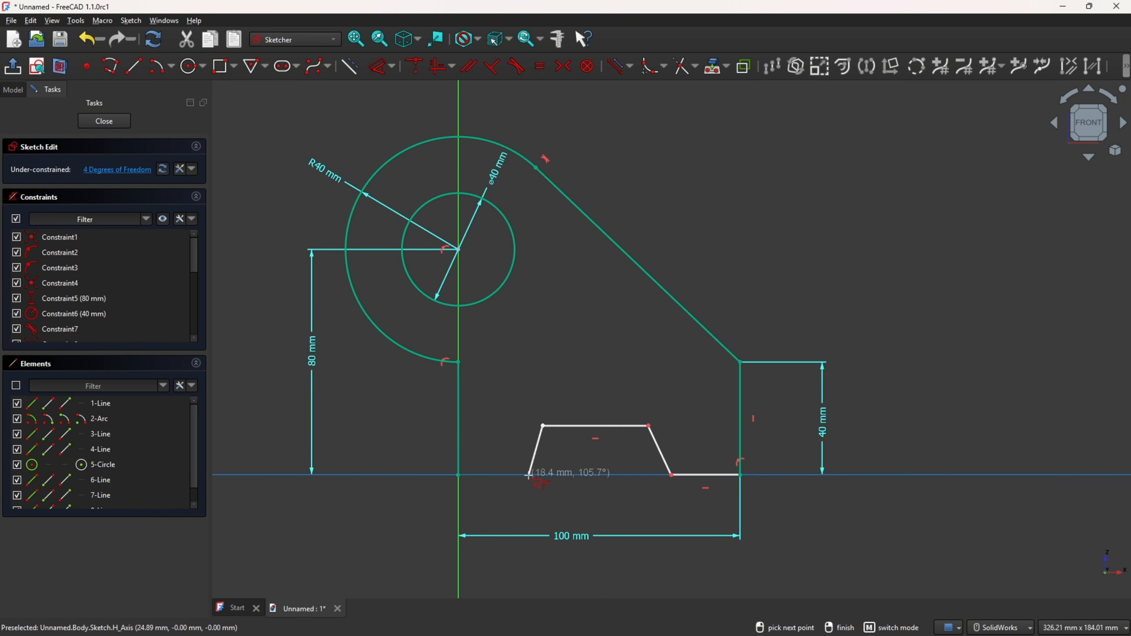
left_click(457, 474)
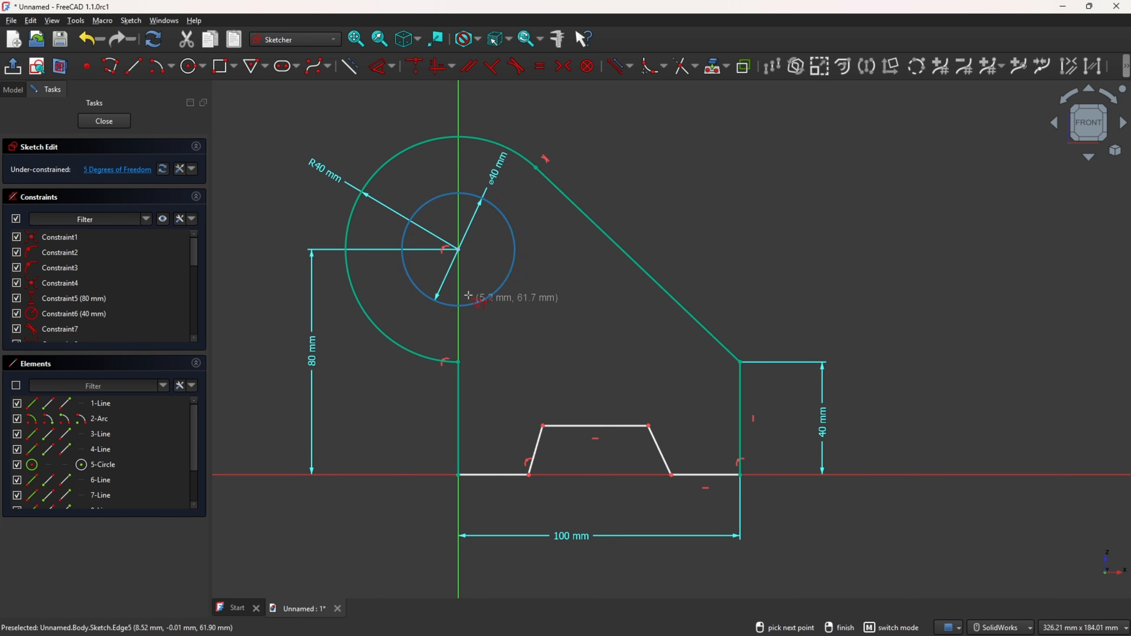
Step: Constrain the two horizontal foot lines equal in length, and likewise the two sloped sides of the notch
left_click(540, 67)
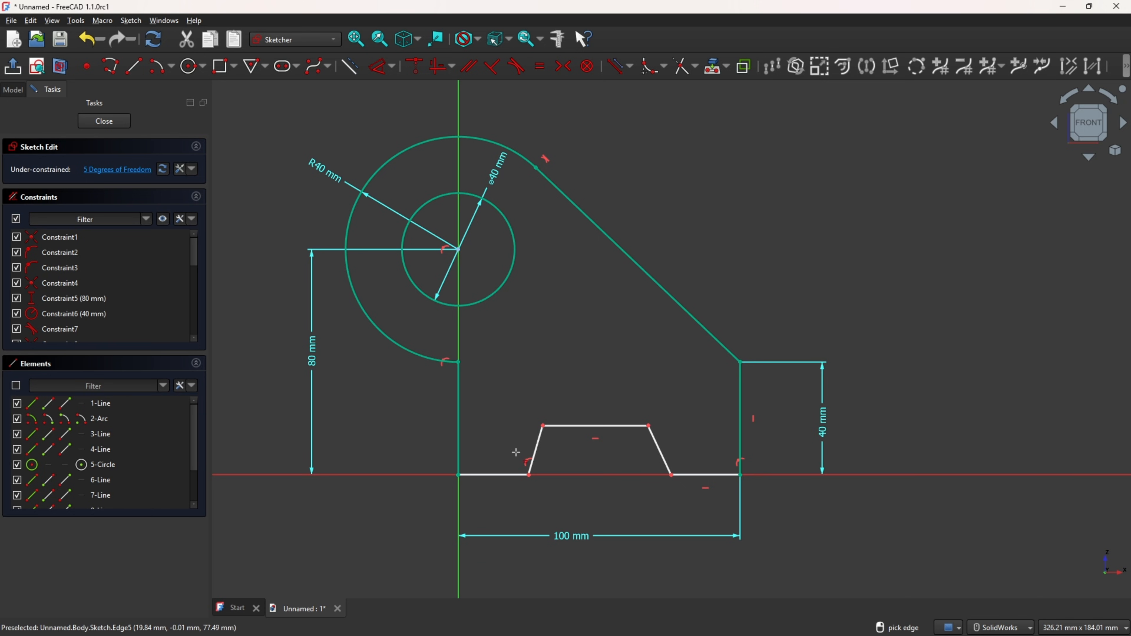
left_click(509, 475)
left_click(694, 475)
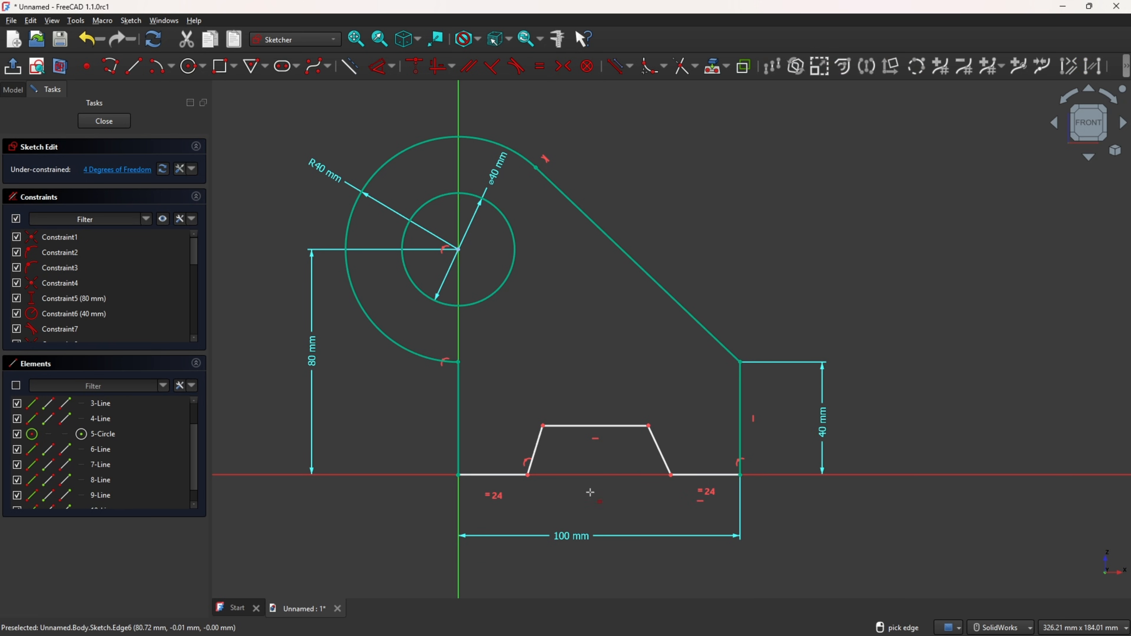
left_click(535, 454)
left_click(654, 448)
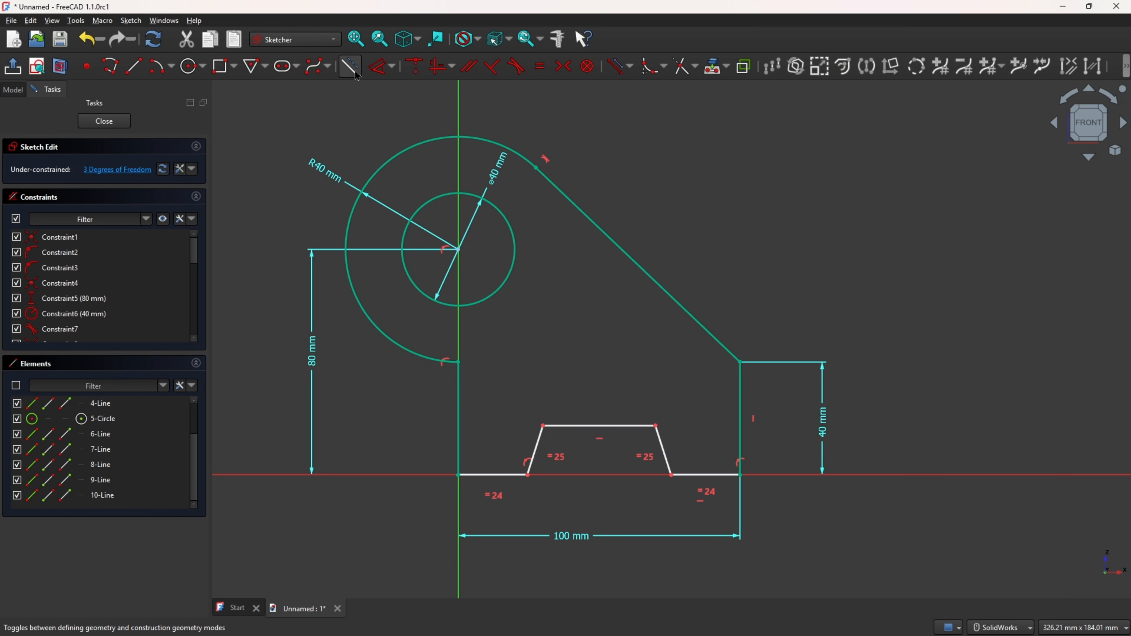
Step: Dimension the length of the foot line starting at the origin as 20 mm
left_click(379, 66)
left_click(490, 475)
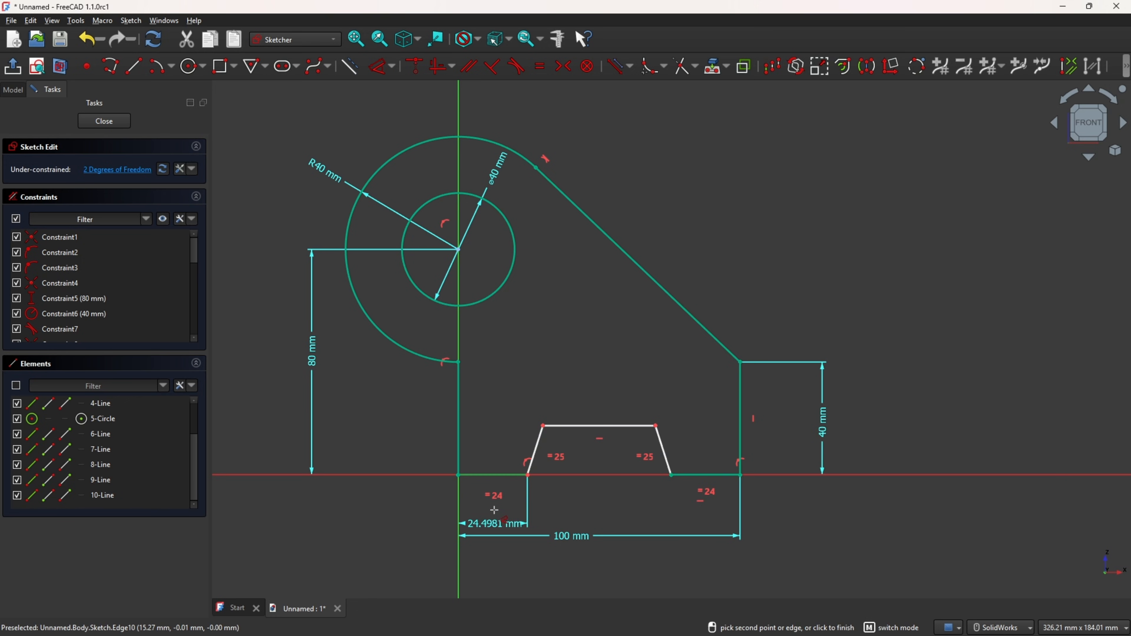
left_click(551, 513)
type("20")
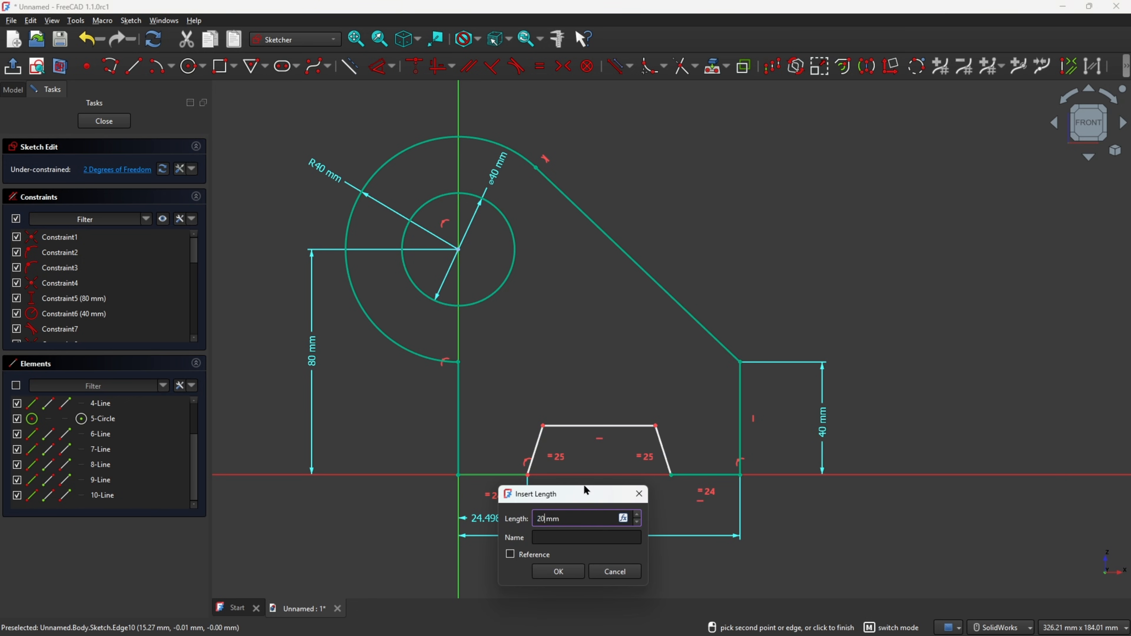
key("Return")
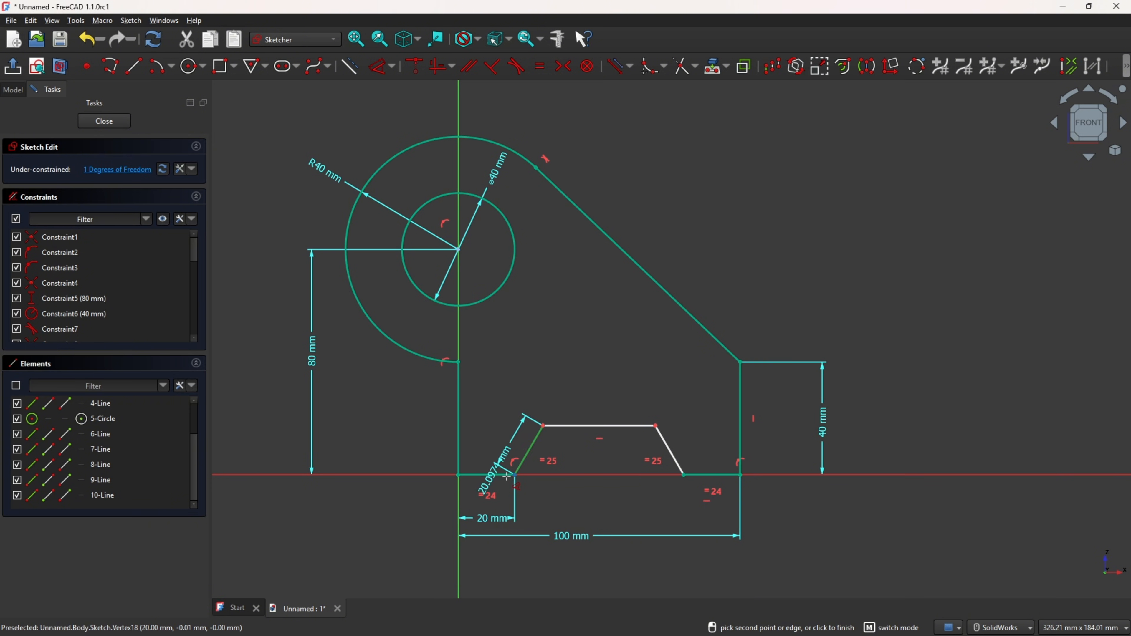
Step: Dimension the angle between the notch's left sloped side and the horizontal axis as 75°
left_click(527, 452)
left_click(544, 473)
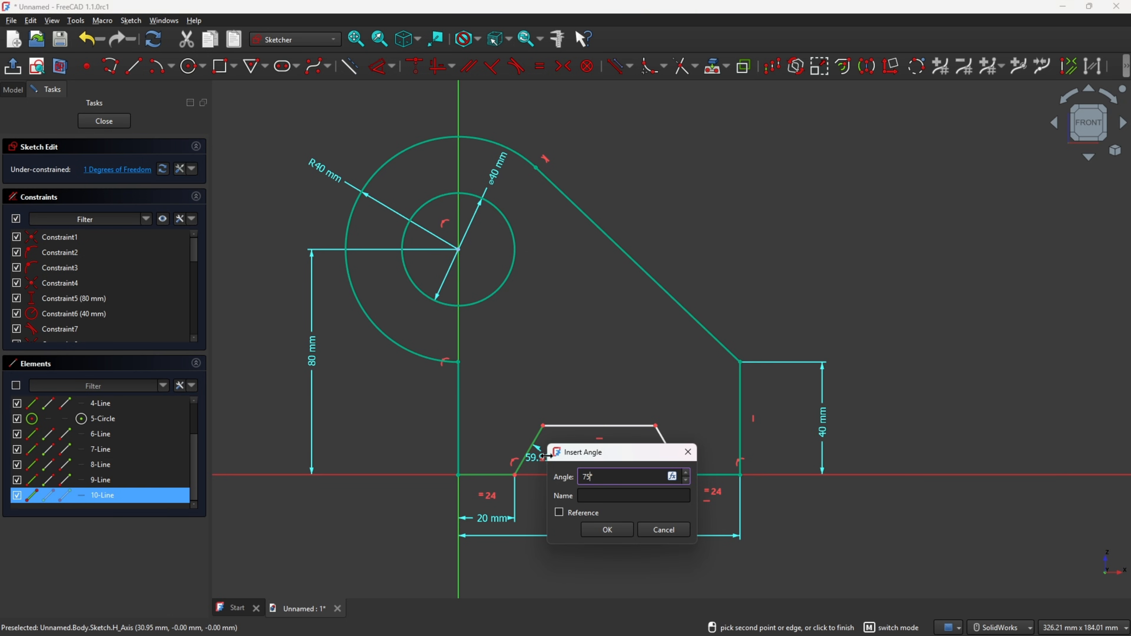
key("Return")
Step: Dimension the vertical distance from the base to the notch's upper line as 20 mm
left_click(575, 426)
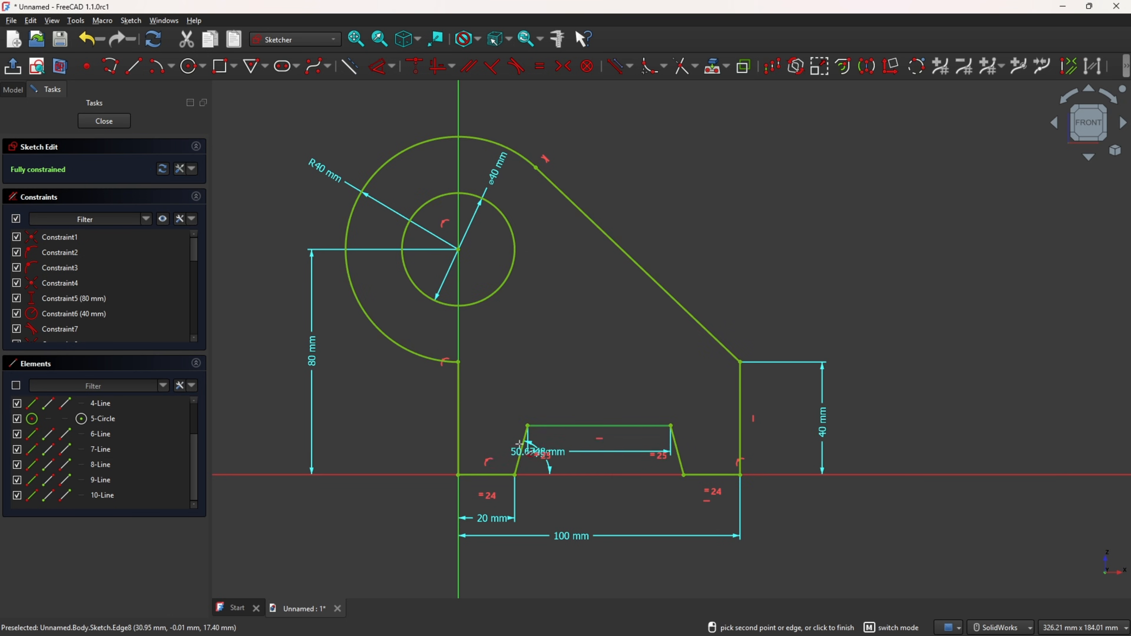
left_click(392, 449)
type("20")
key("Return")
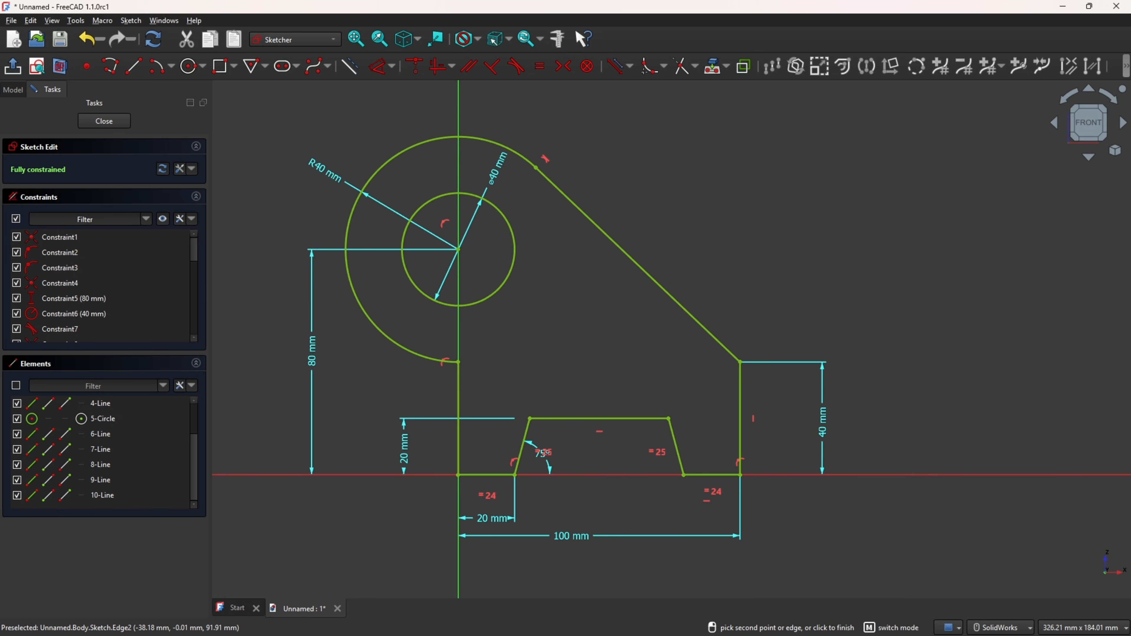
Step: Switch to the PDF drawing, strike through the side view's three 40 width dimensions, and return to FreeCAD
key("alt+Tab")
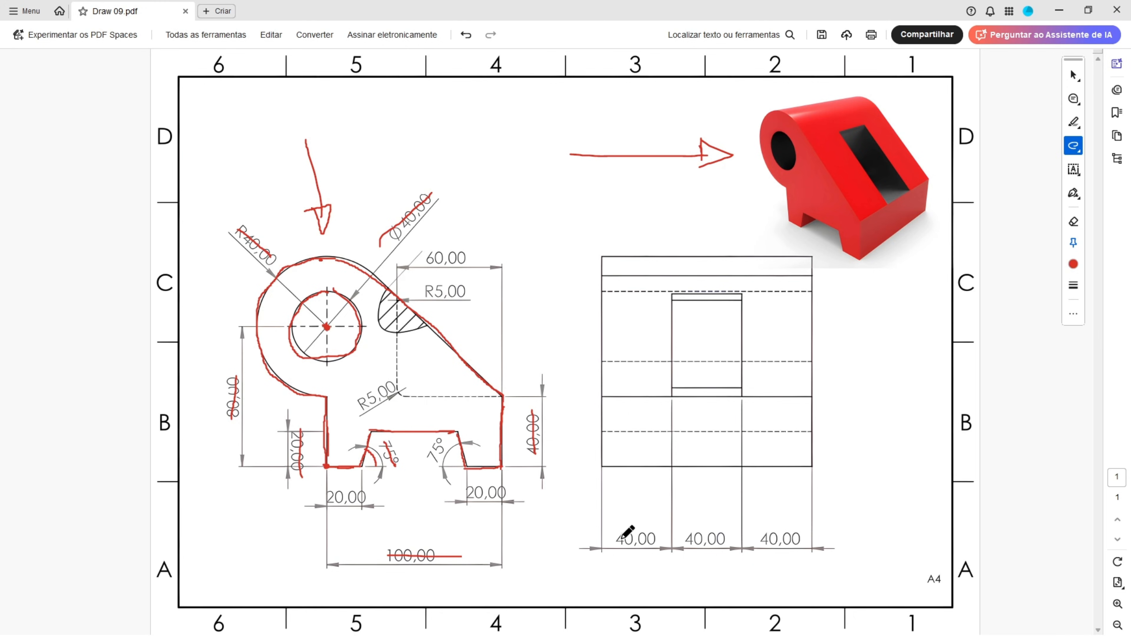
left_click_drag(613, 538, 801, 539)
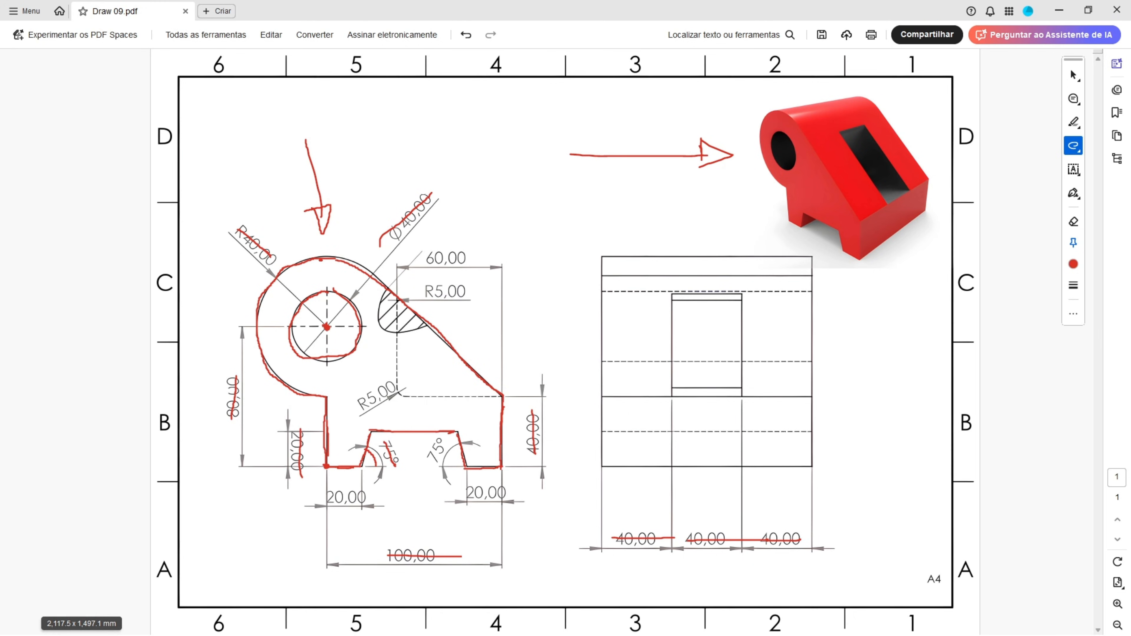
key("alt+Tab")
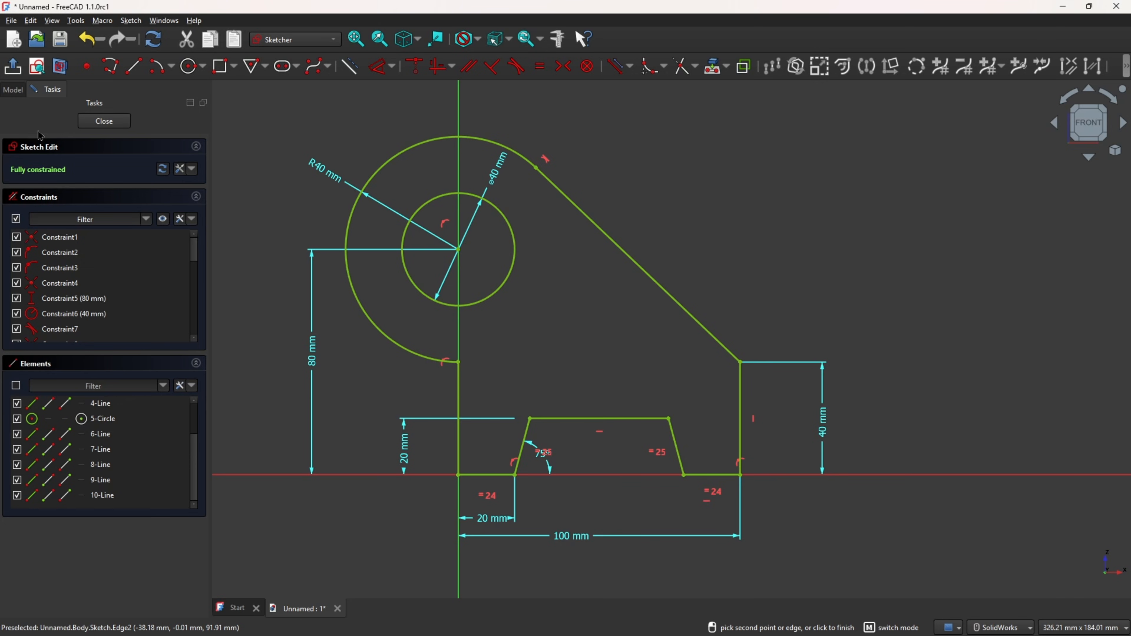
Step: Leave the sketch and pad the profile symmetrically with a total length of 120 mm
left_click(13, 66)
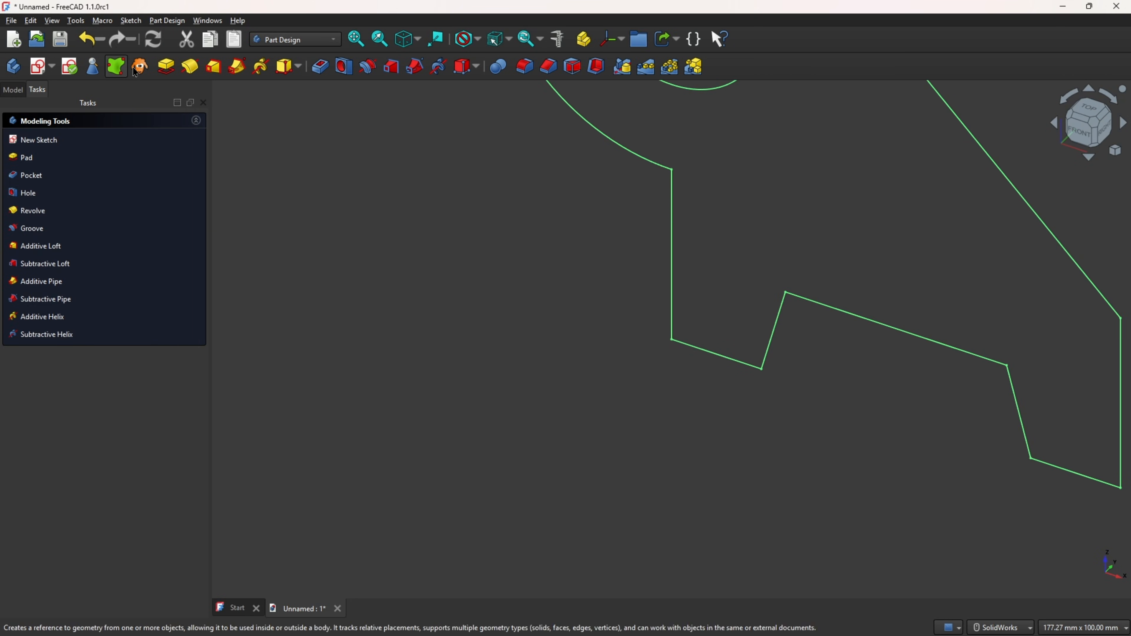
left_click(166, 67)
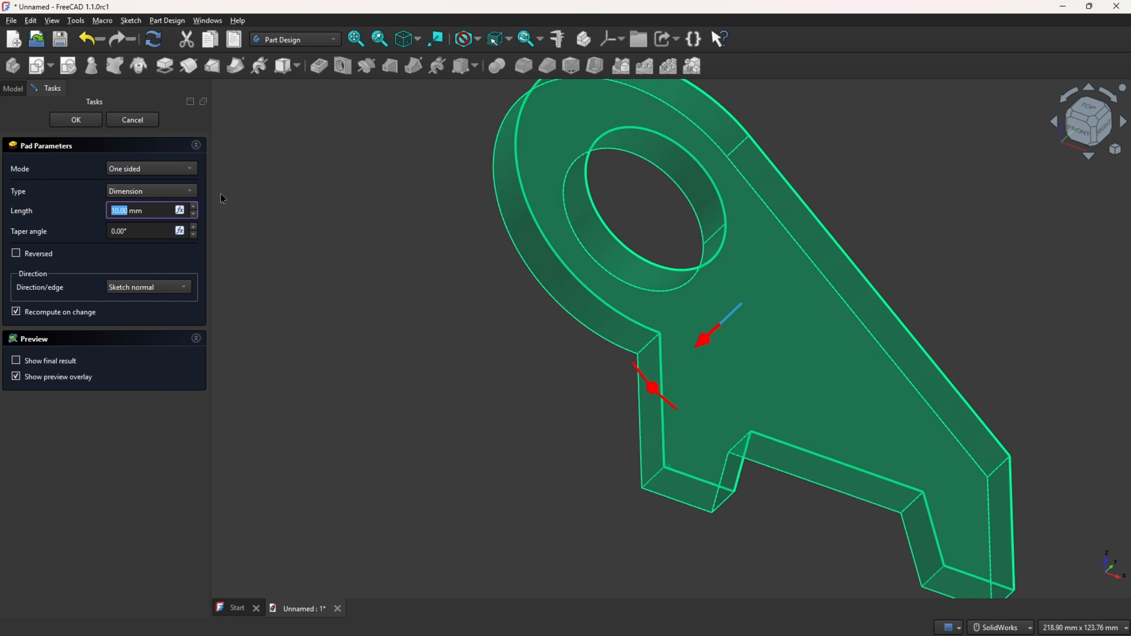
left_click(172, 176)
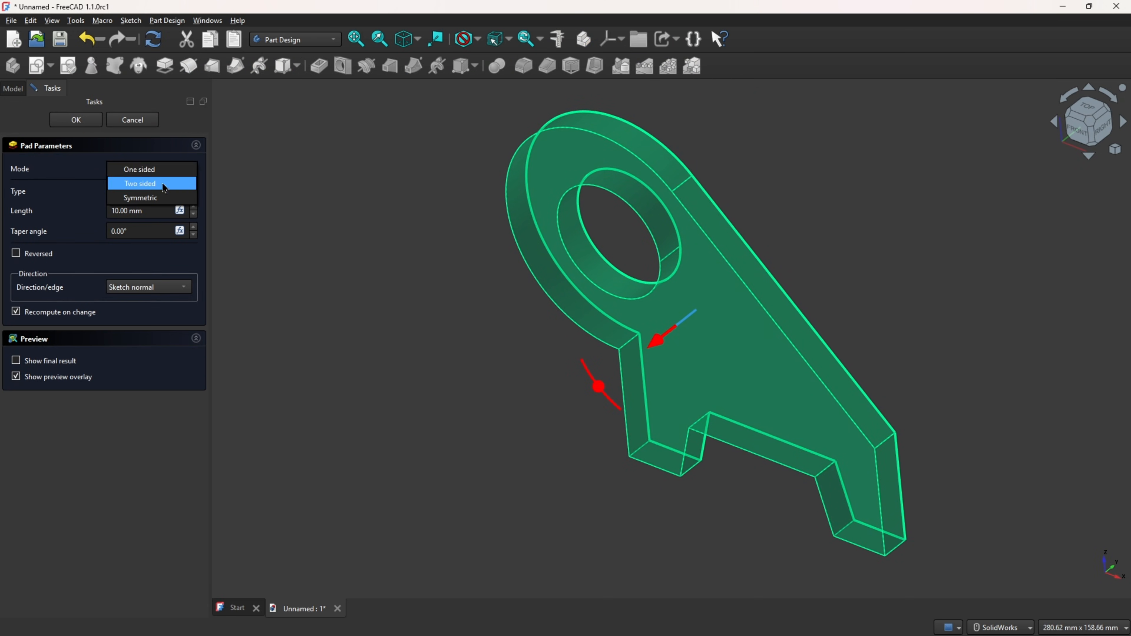
left_click(153, 199)
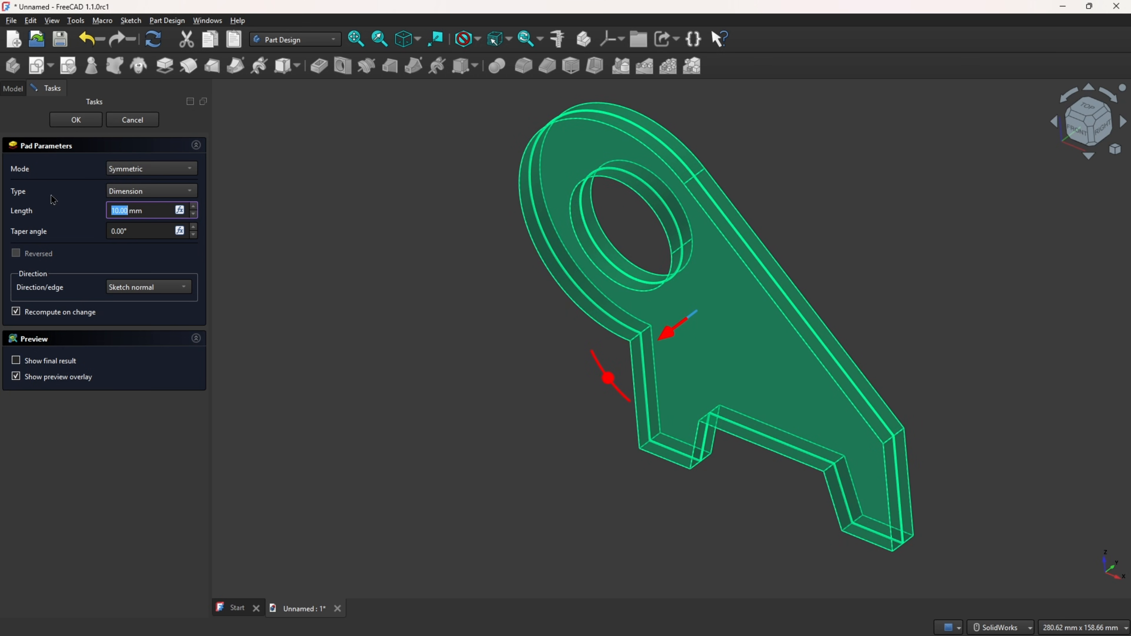
left_click_drag(140, 210, 93, 211)
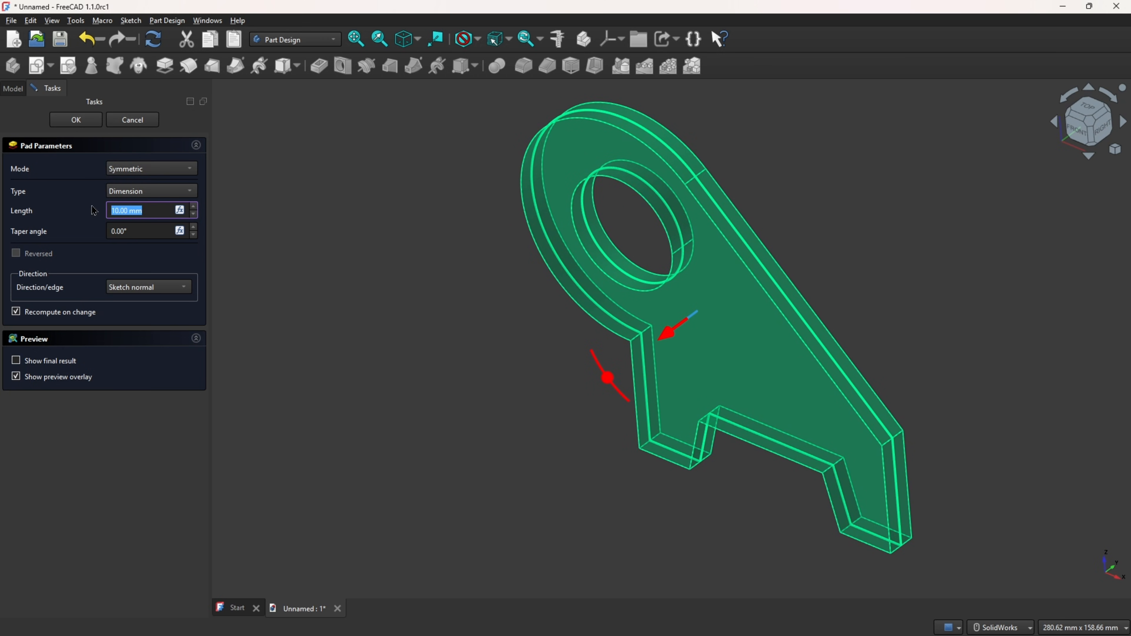
type("120")
left_click(92, 209)
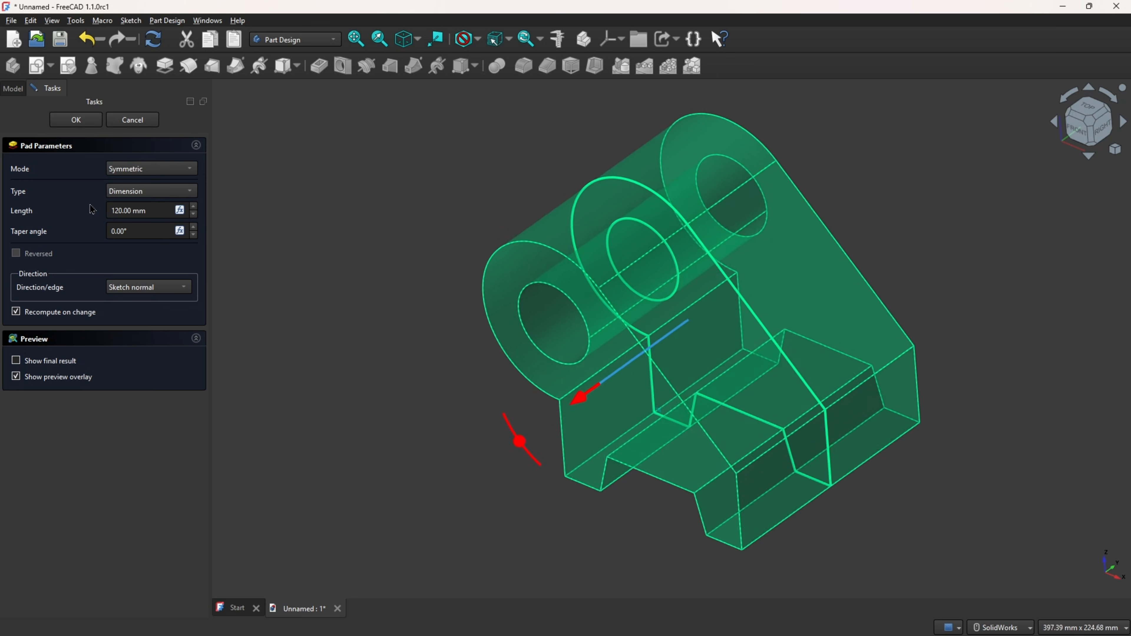
left_click(76, 119)
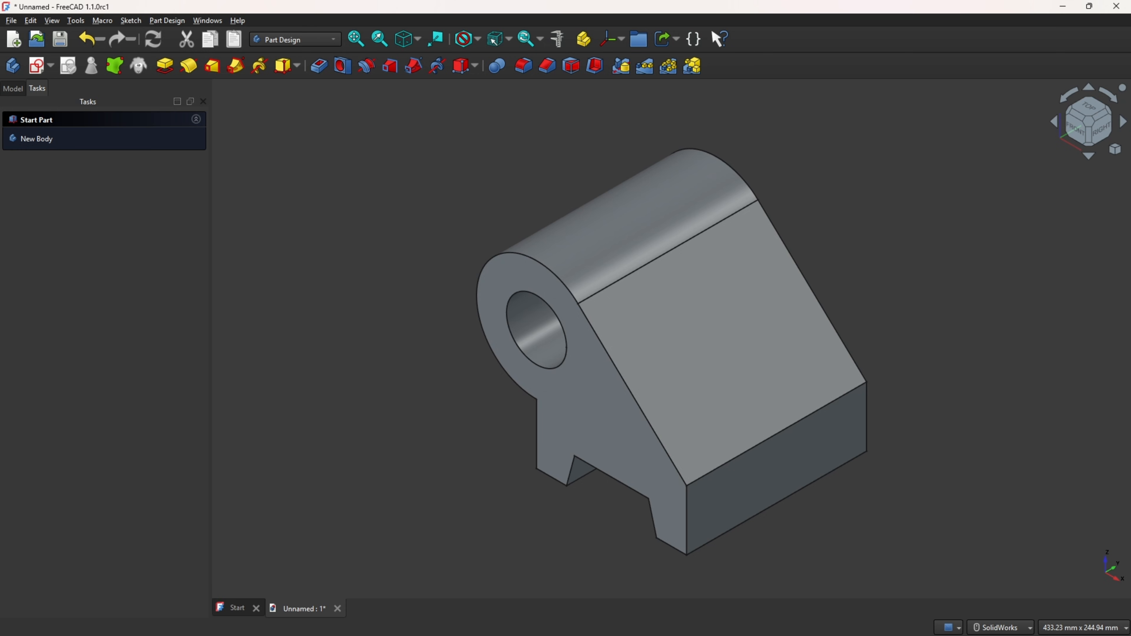
Step: Switch to the PDF drawing, trace the pocket's hidden vertical and horizontal edges in the front view, and return to FreeCAD
key("alt+Tab")
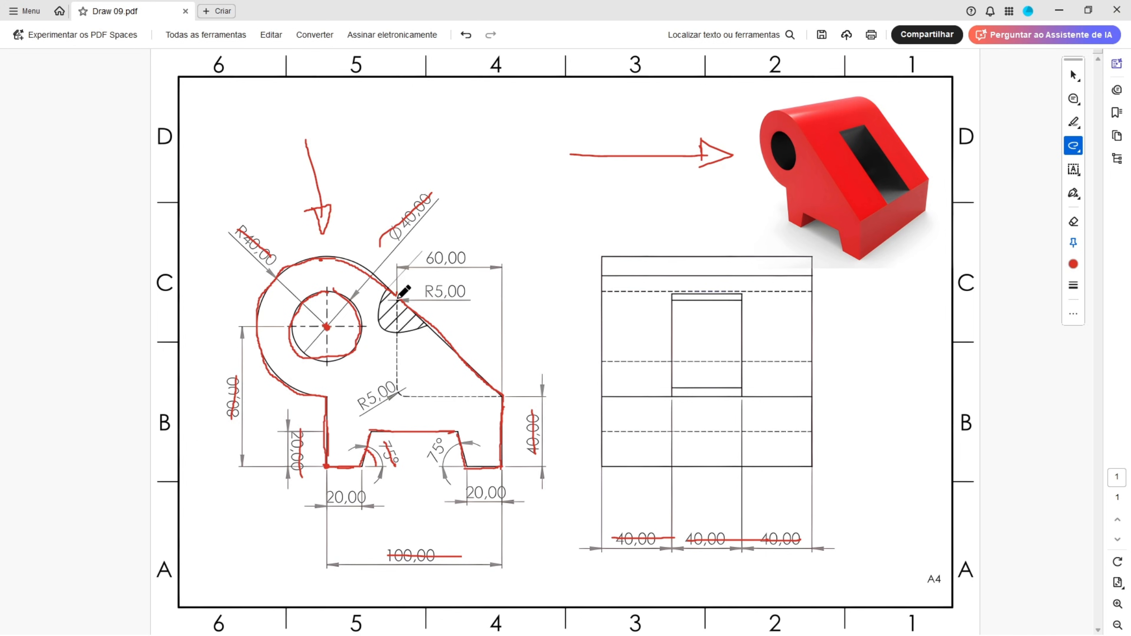
mouse_move(398, 297)
left_mouse_down()
mouse_move(402, 395)
mouse_move(496, 398)
left_mouse_up()
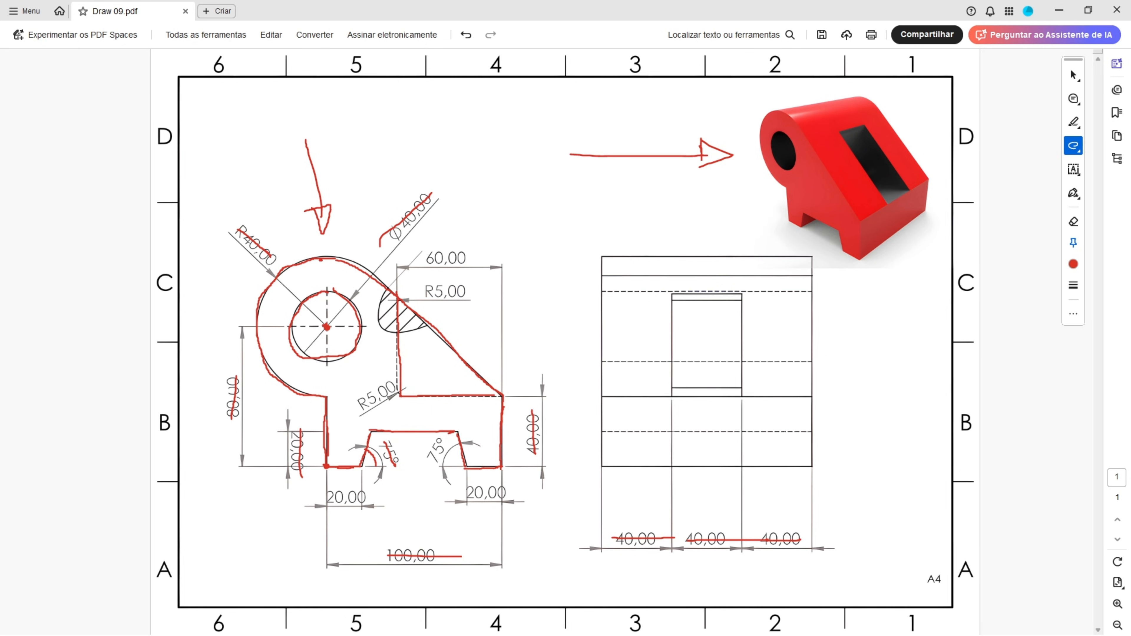
key("alt+Tab")
Step: Create a new sketch on the XZ base plane
left_click(41, 67)
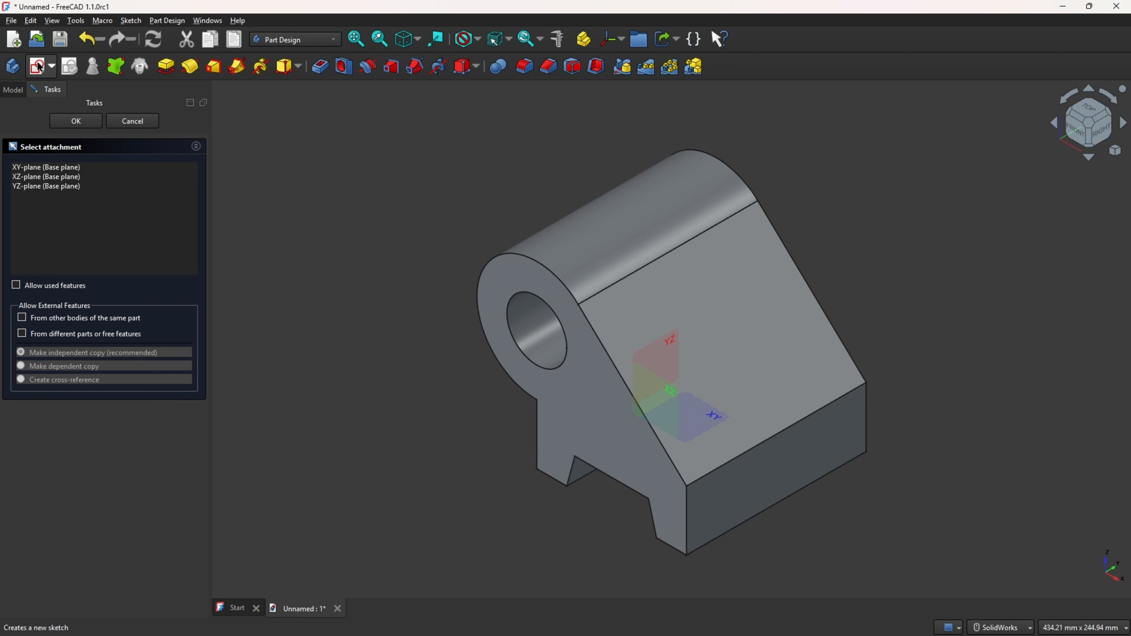
mouse_move(671, 396)
middle_mouse_down()
mouse_move(668, 386)
mouse_move(670, 400)
middle_mouse_up()
left_click(670, 401)
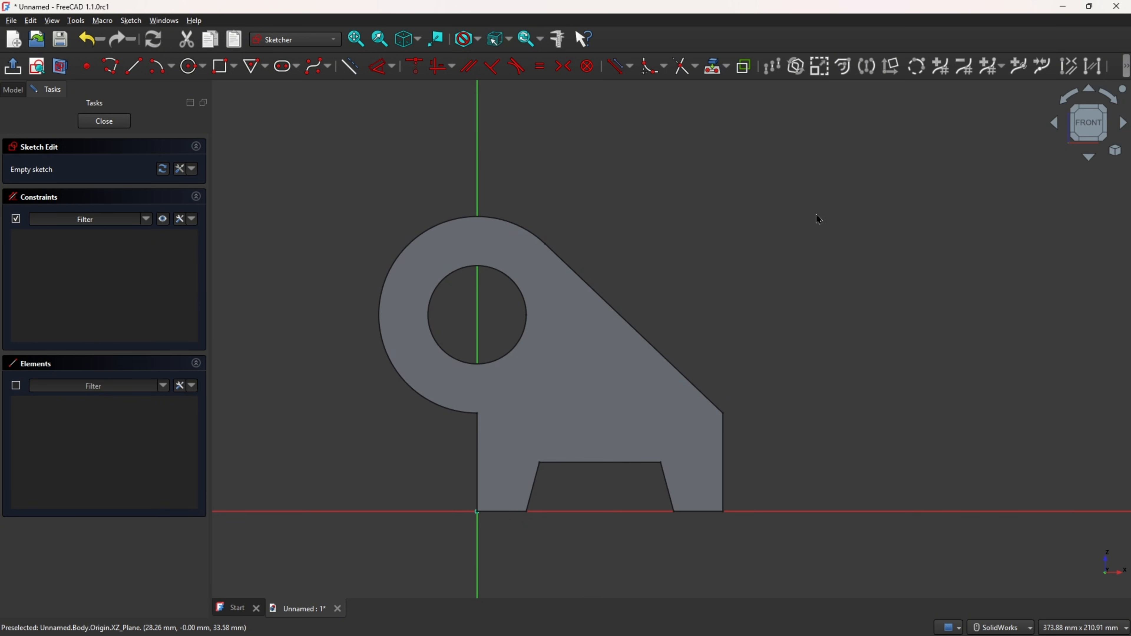
Step: Project the sloped edge and its lower corner point into the sketch as external geometry, and section the view at the sketch plane
left_click(711, 71)
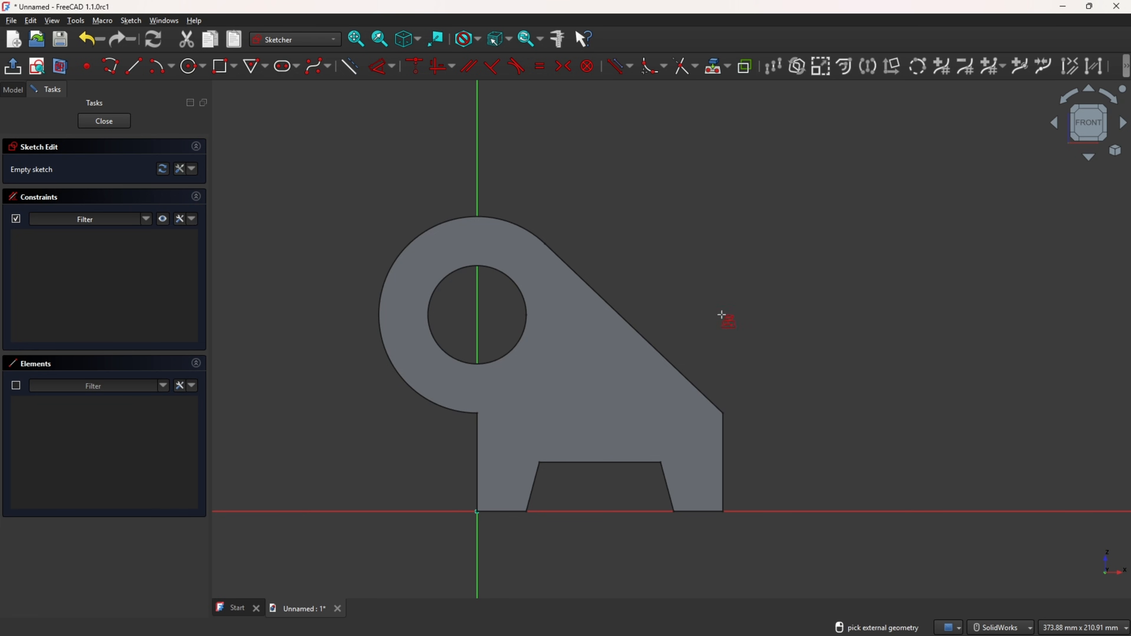
left_click(724, 415)
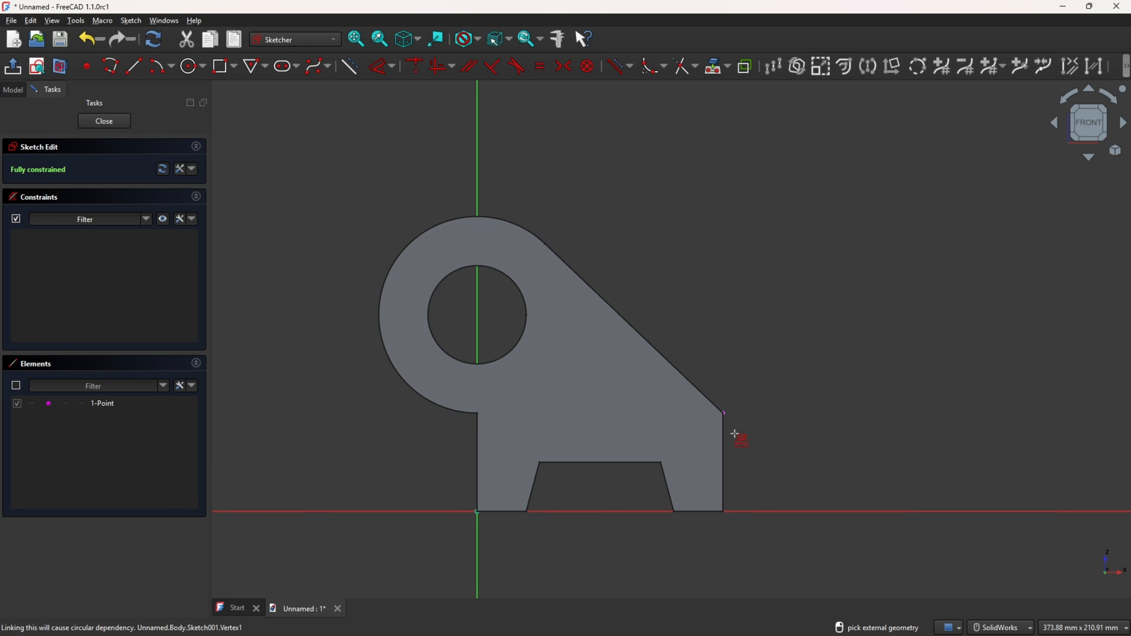
left_click(692, 380)
key("Escape")
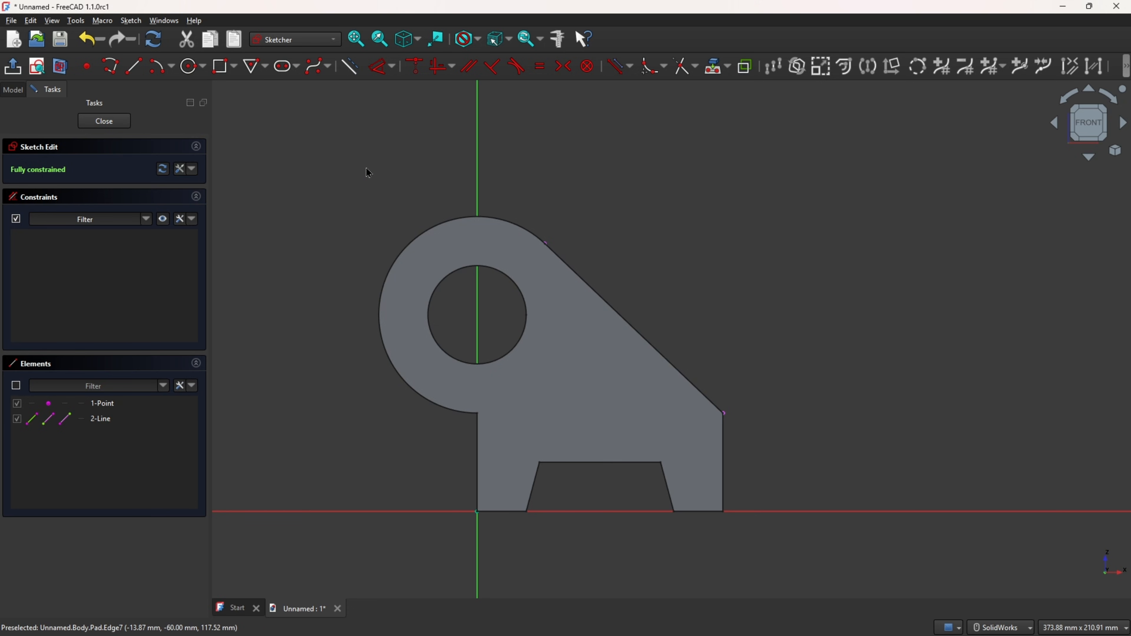
left_click(63, 69)
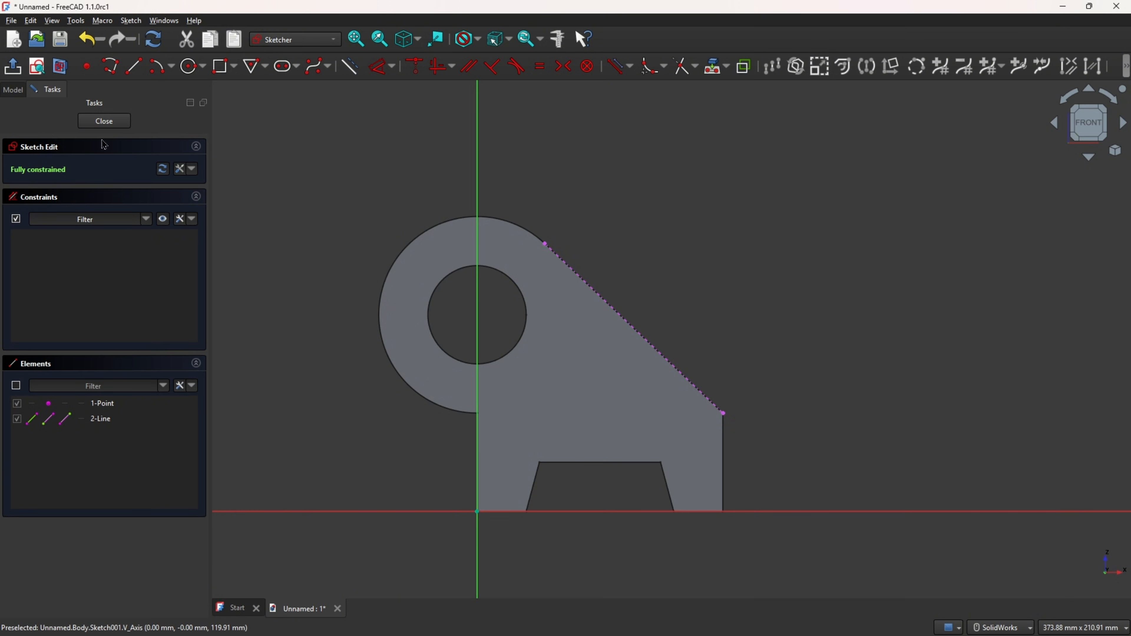
Step: Switch to the PDF drawing, trace the triangular pocket outline, strike through its 60 width dimension, and return to FreeCAD
key("alt+Tab")
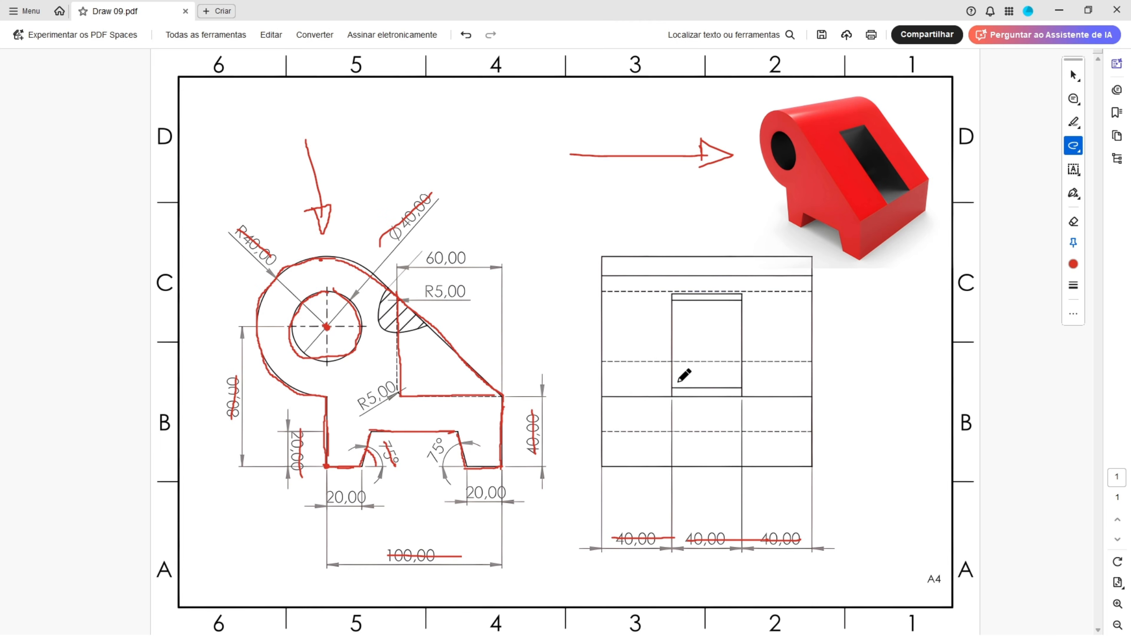
left_click_drag(500, 396, 413, 391)
left_click_drag(427, 257, 470, 256)
mouse_move(398, 391)
left_mouse_down()
mouse_move(395, 296)
mouse_move(483, 360)
mouse_move(496, 398)
left_mouse_up()
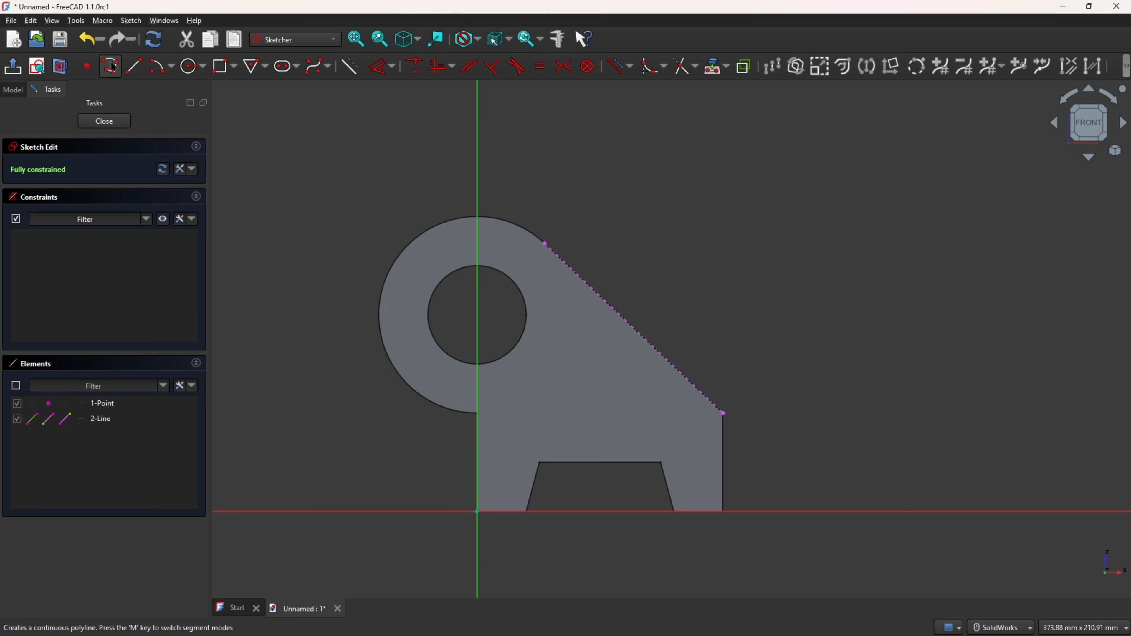
Step: Draw a polyline horizontally inward from the slope's lower corner and vertically up to the projected sloped edge
left_click(110, 66)
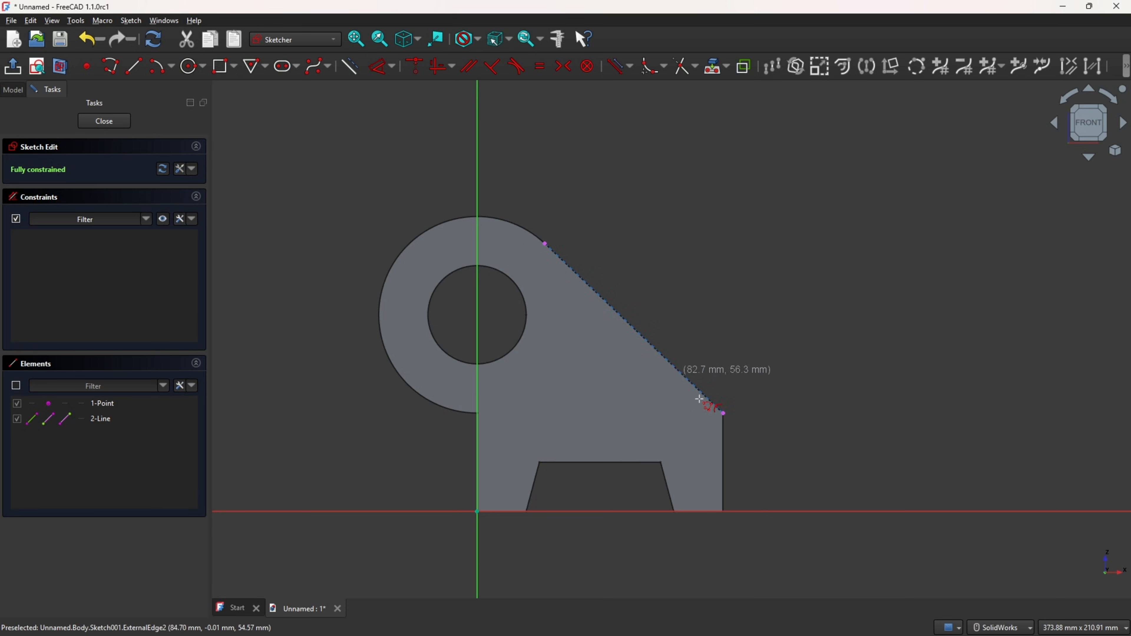
left_click(722, 412)
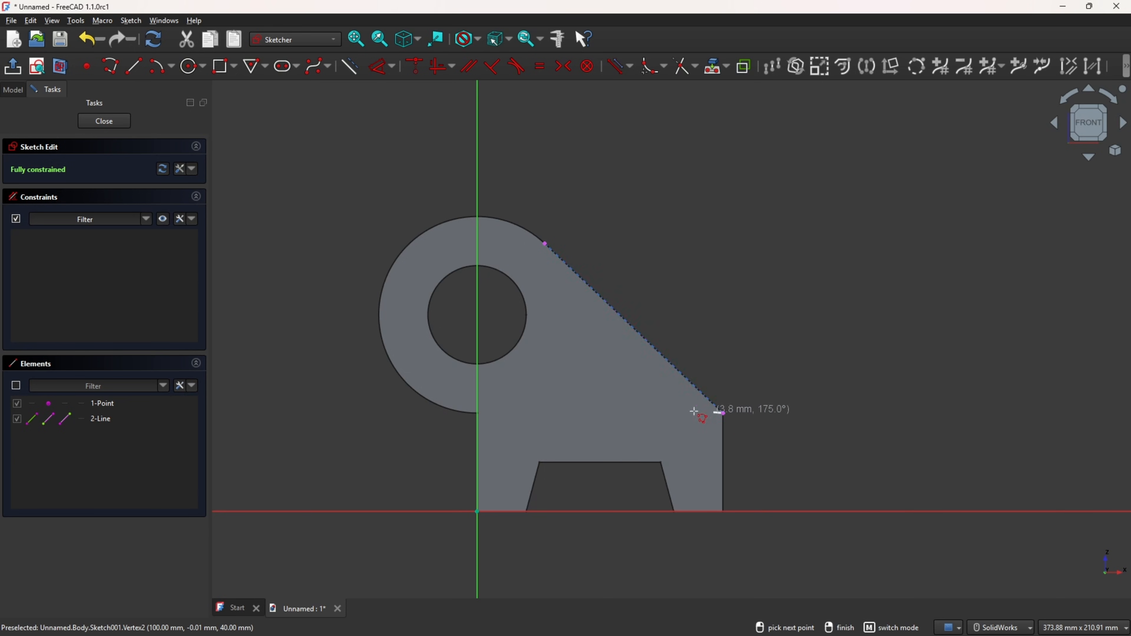
left_click(588, 412)
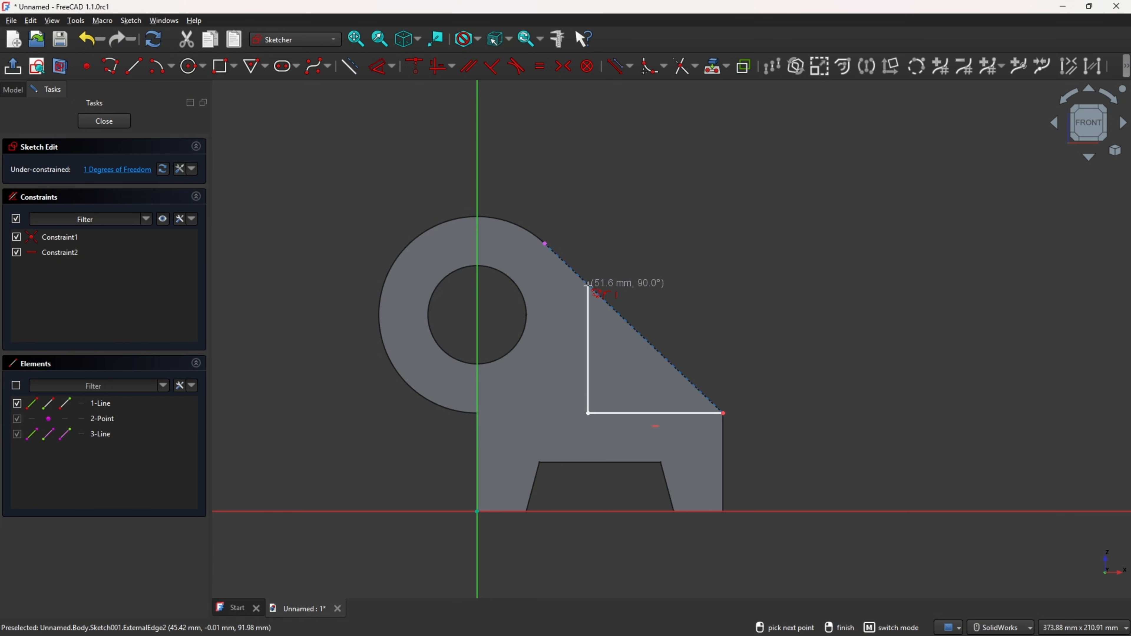
left_click(588, 284)
Step: Dimension the length of the horizontal line as 60 mm
left_click(381, 66)
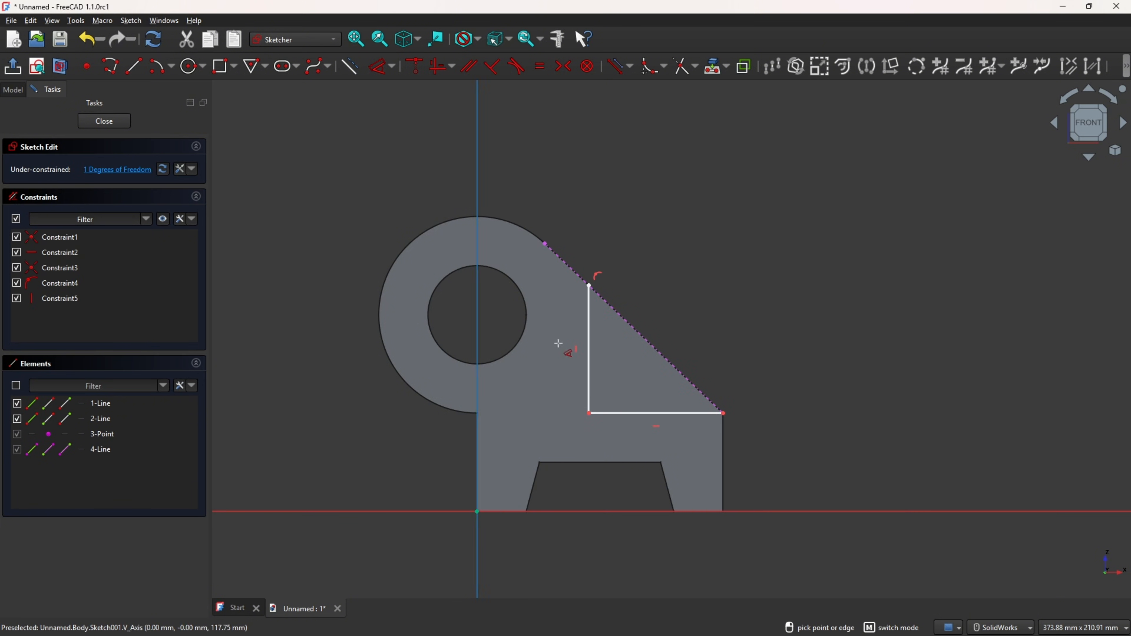
left_click(672, 414)
left_click(659, 450)
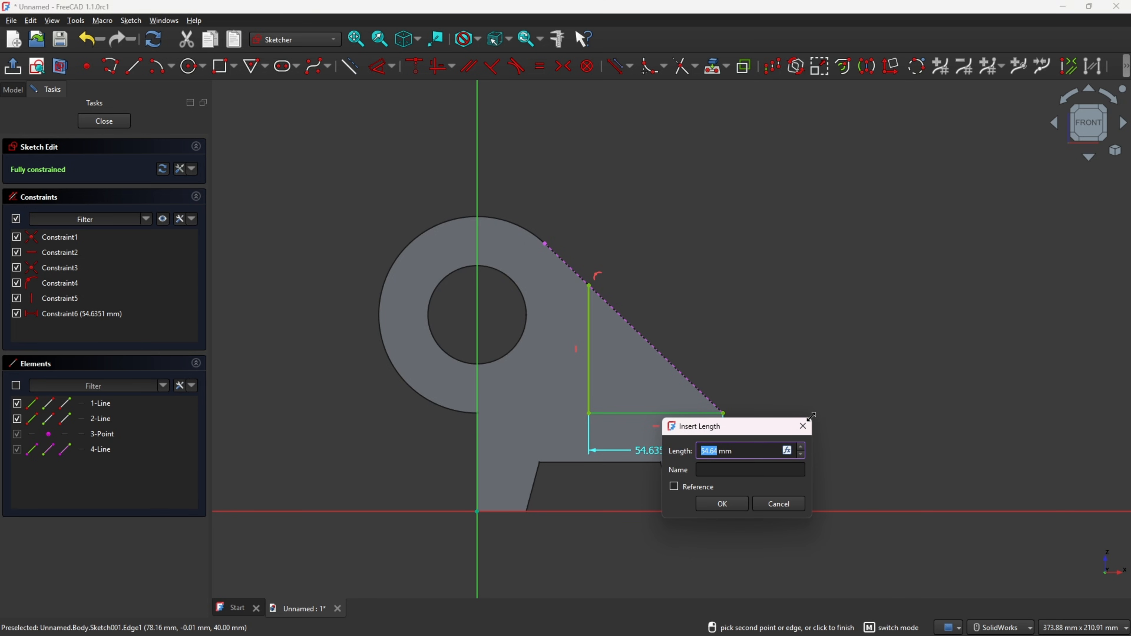
type("60")
key("Return")
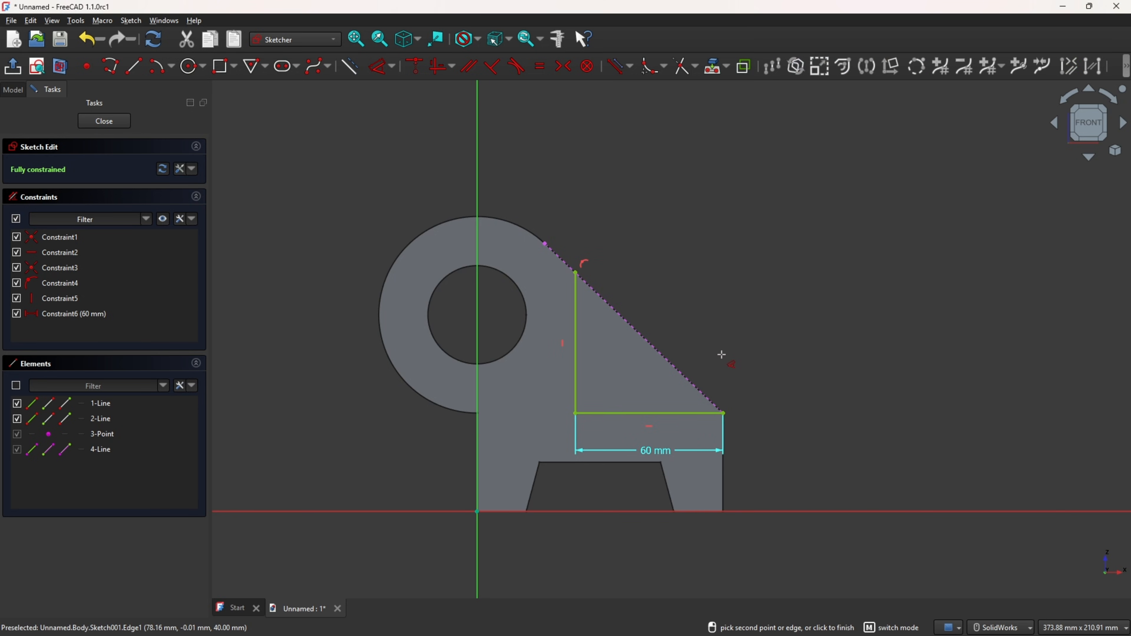
Step: Close the triangle with a line along the sloped edge and leave the sketch
left_click(133, 66)
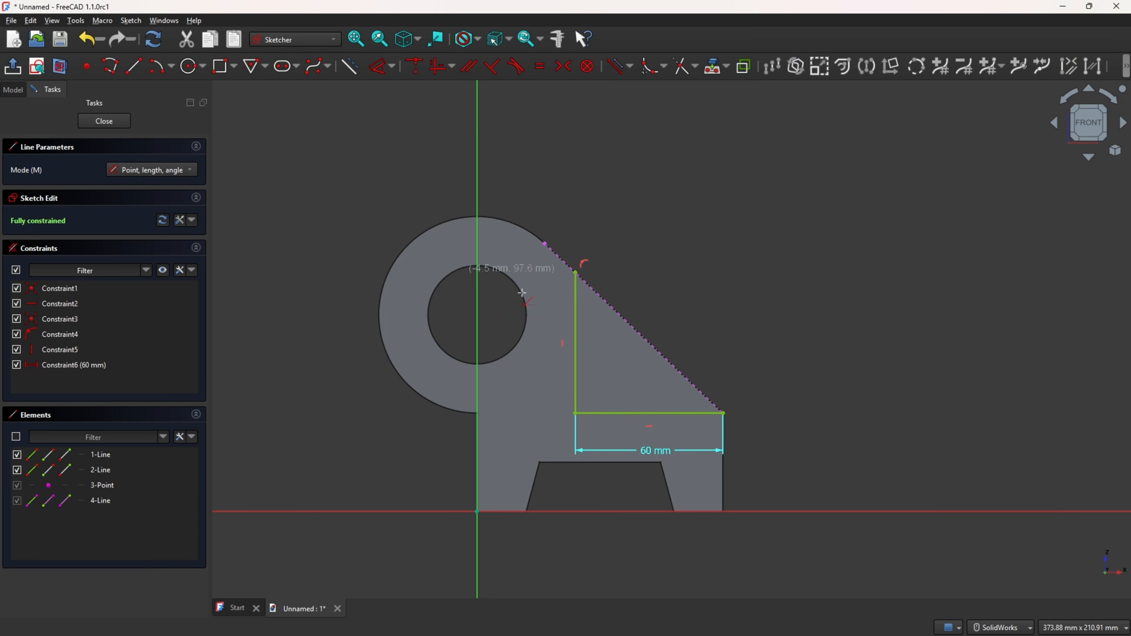
left_click(575, 271)
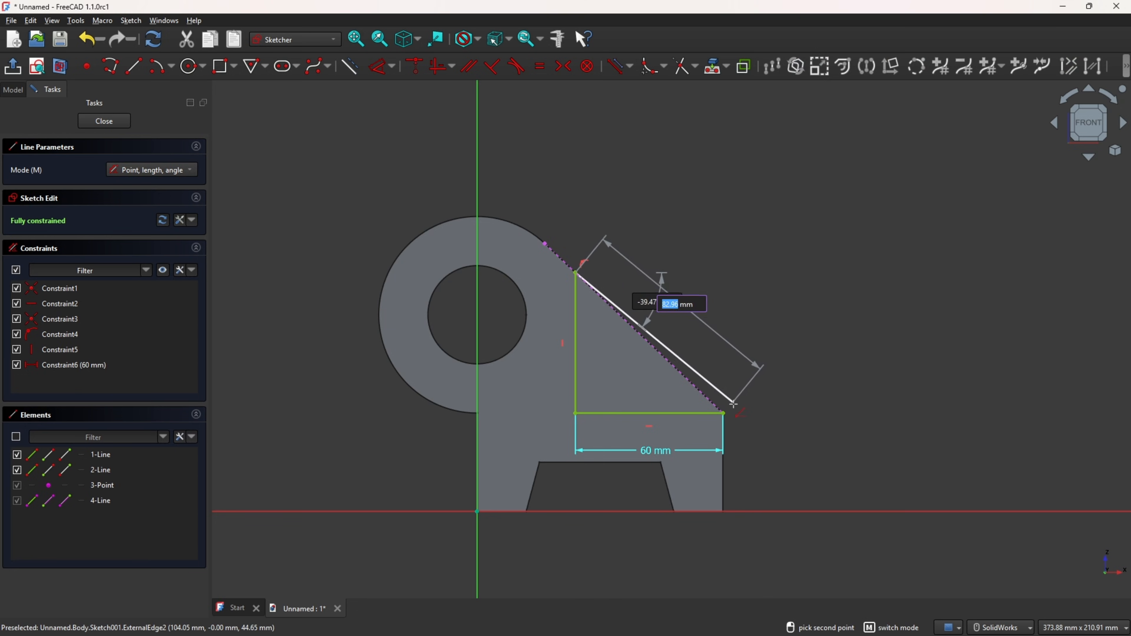
left_click(725, 412)
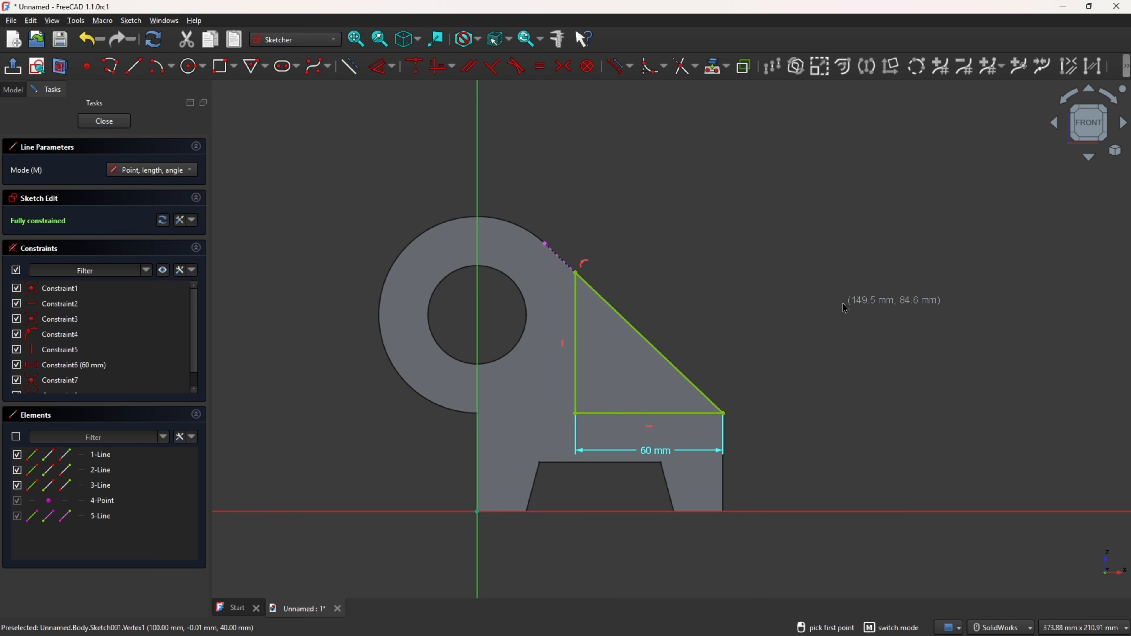
right_click(777, 238)
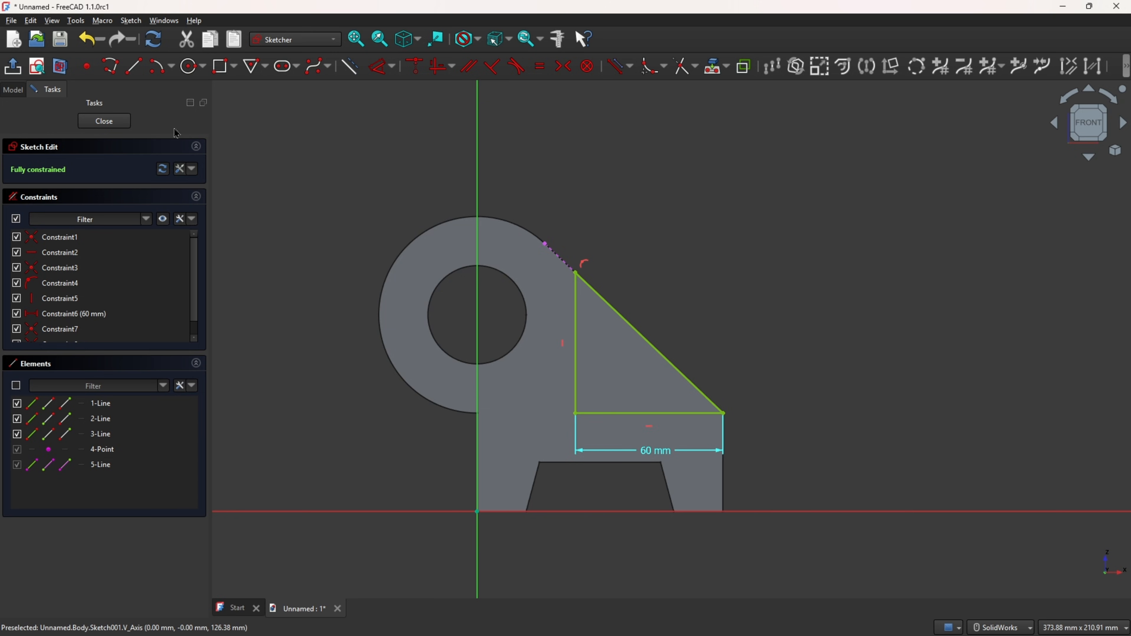
left_click(10, 70)
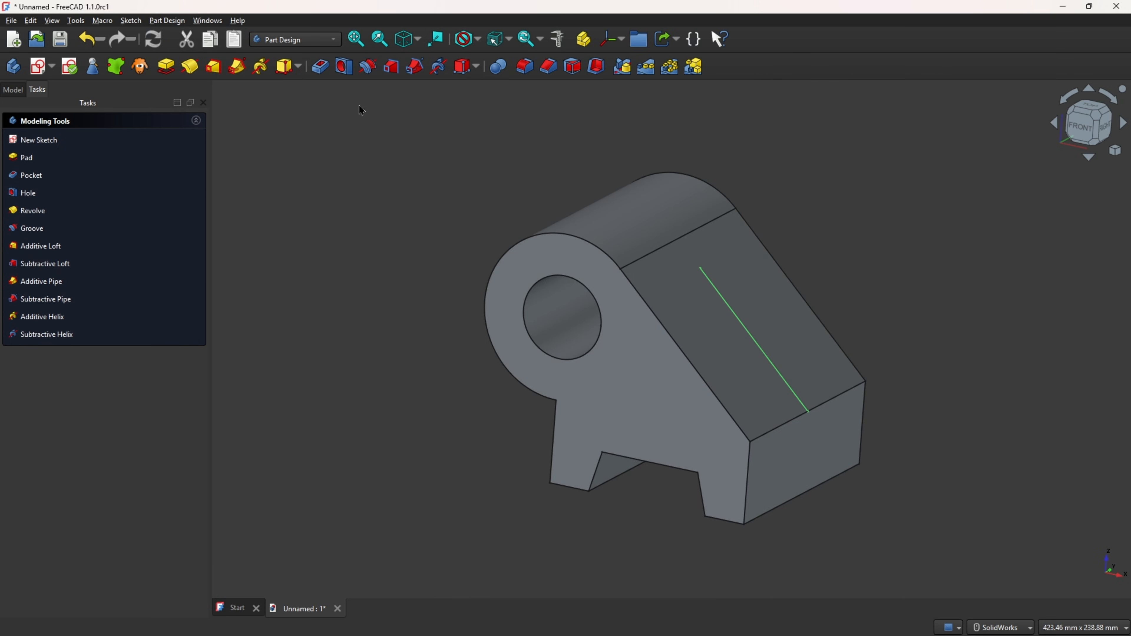
Step: Pocket the triangular sketch symmetrically with a total length of 40 mm, marking the middle 40 width in the PDF drawing
left_click(325, 72)
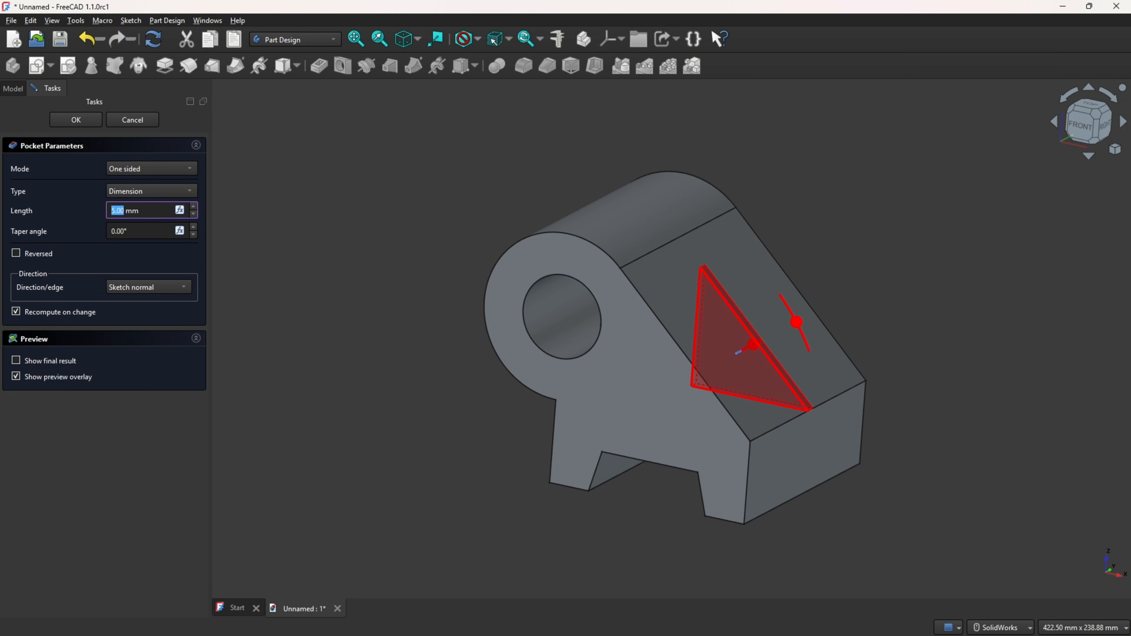
key("alt+Tab")
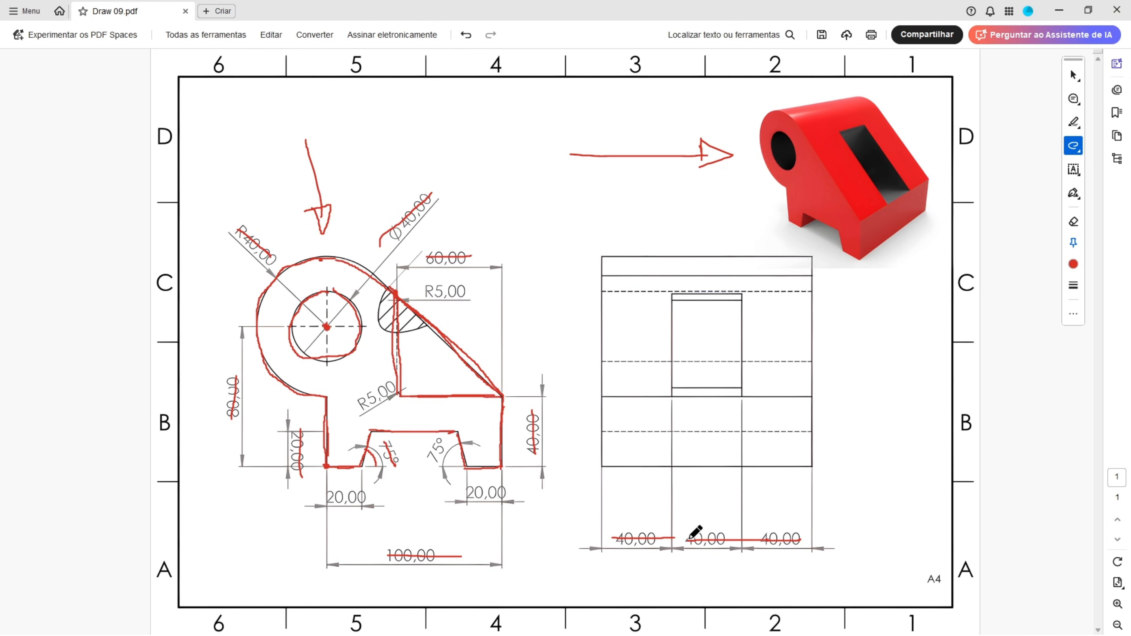
mouse_move(687, 541)
left_mouse_down()
mouse_move(712, 532)
mouse_move(696, 497)
left_mouse_up()
key("alt+Tab")
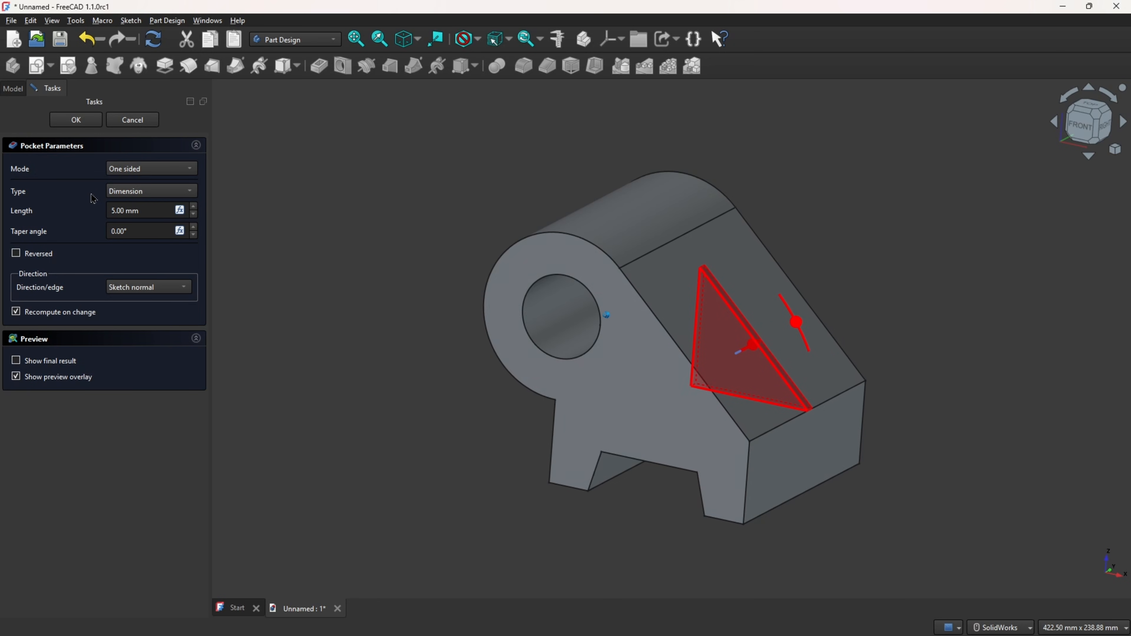
left_click(164, 171)
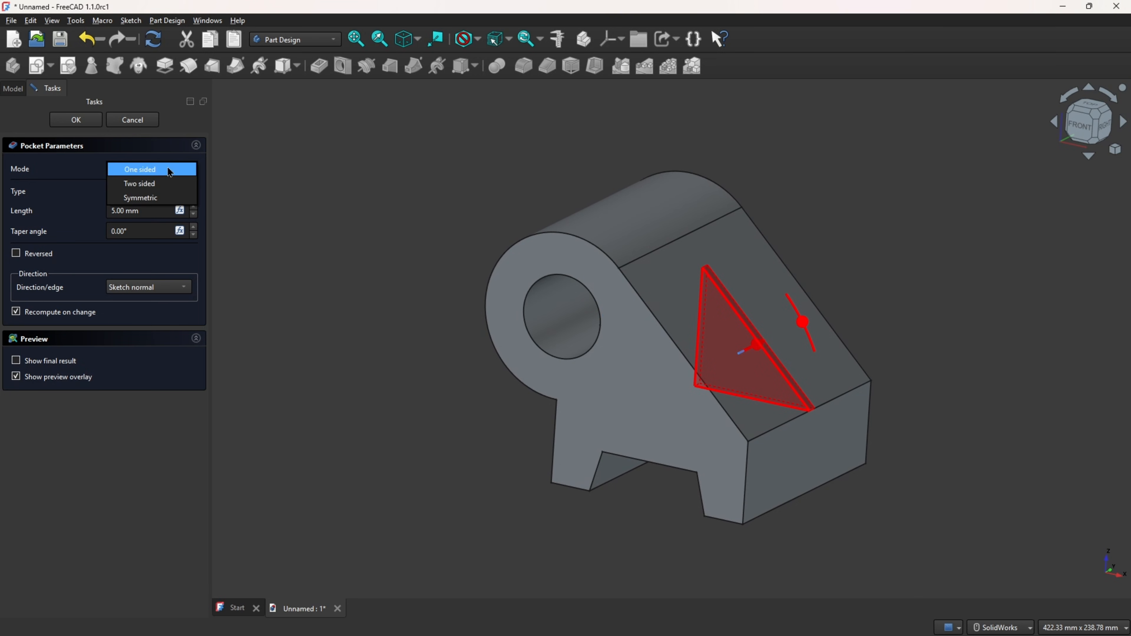
left_click(157, 200)
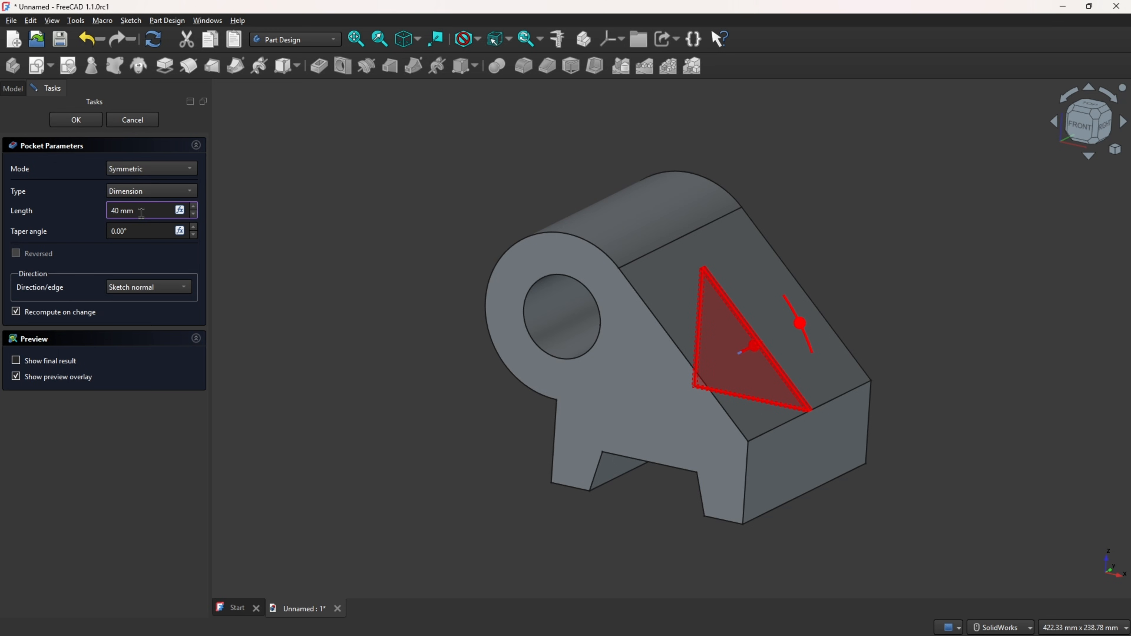
middle_click_drag(397, 188, 267, 203)
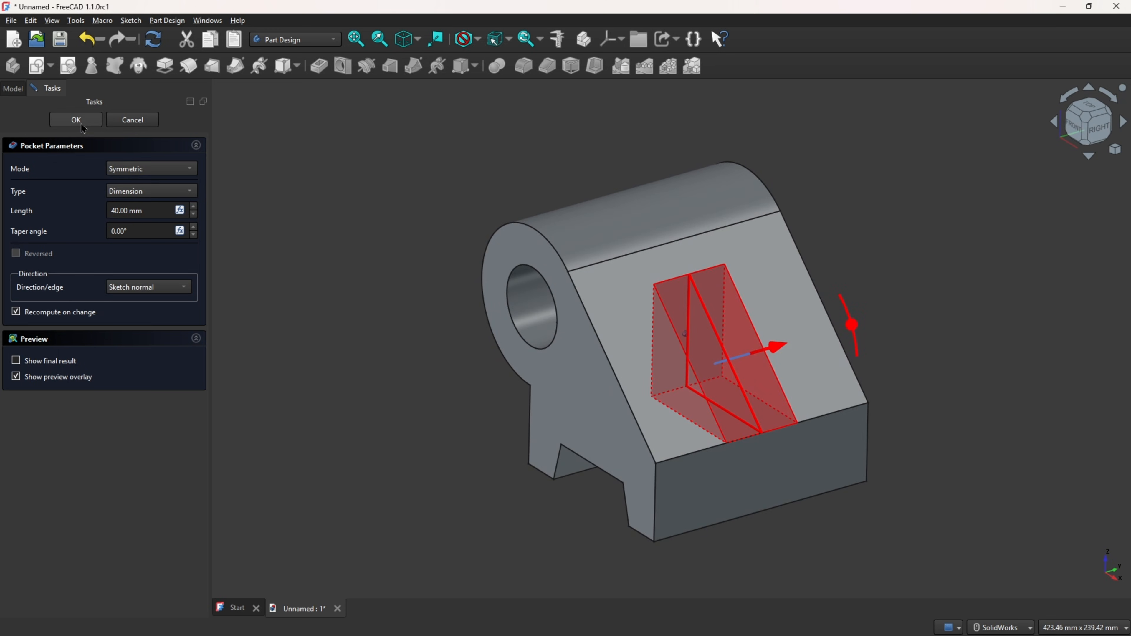
left_click(82, 122)
Step: Switch to the PDF drawing, strike through the pocket's two R5 radius callouts, and return to FreeCAD
mouse_move(454, 134)
middle_mouse_down()
mouse_move(383, 142)
mouse_move(409, 157)
middle_mouse_up()
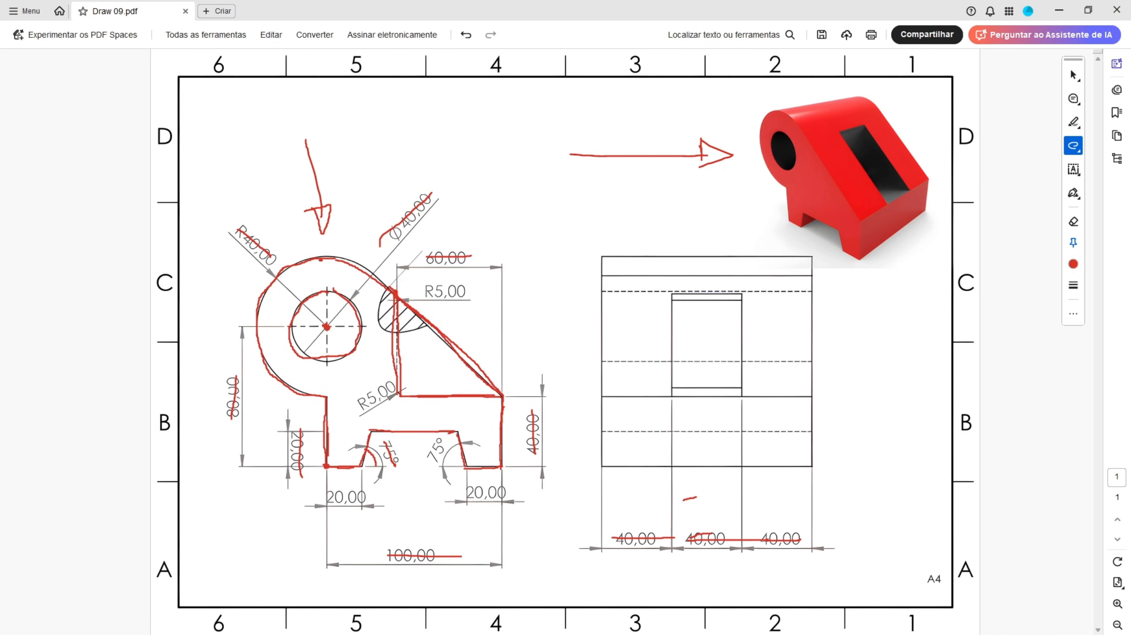
left_click_drag(399, 286, 469, 290)
mouse_move(403, 379)
left_mouse_down()
mouse_move(411, 395)
mouse_move(375, 386)
left_mouse_up()
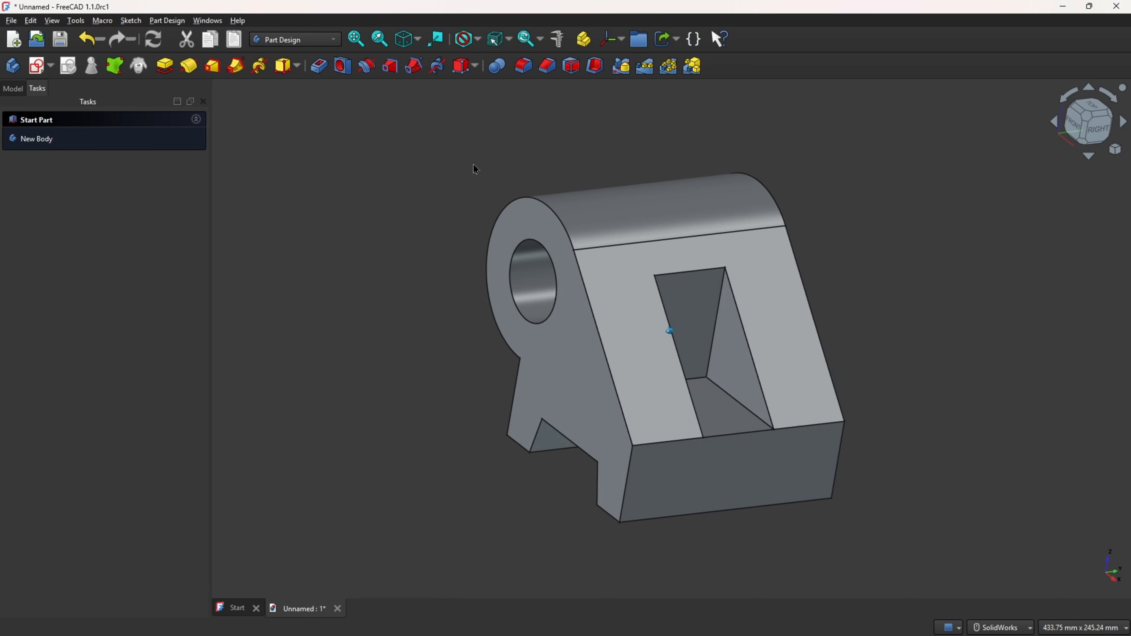
Step: Fillet the pocket's upper edge on the sloped face and the inner edge between its back wall and floor with a 5 mm radius
left_click(527, 72)
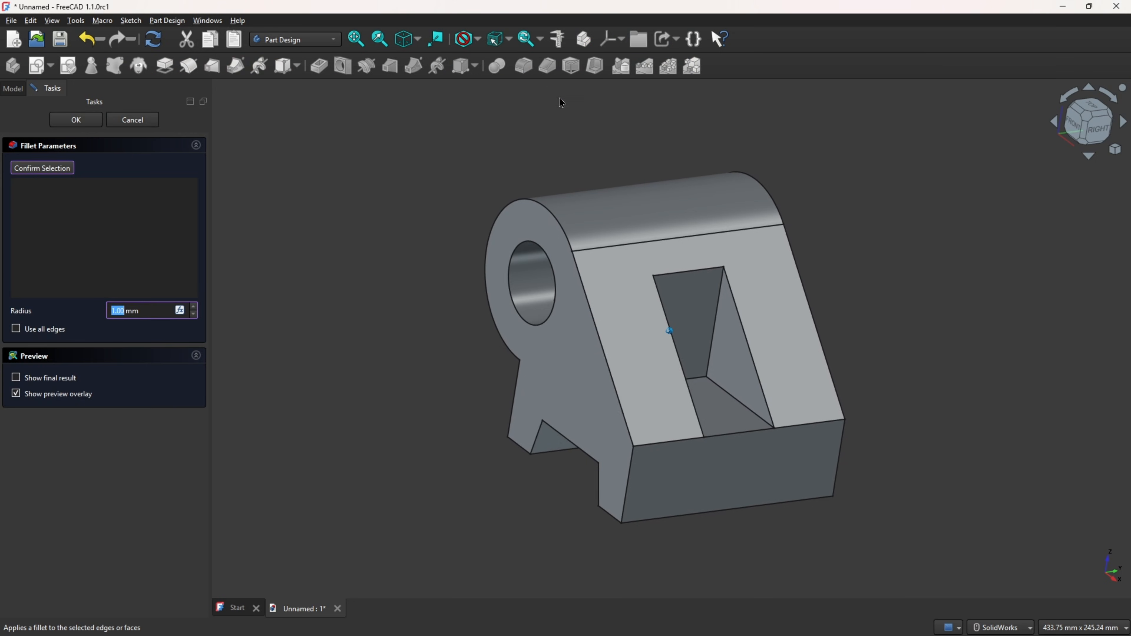
left_click(679, 270)
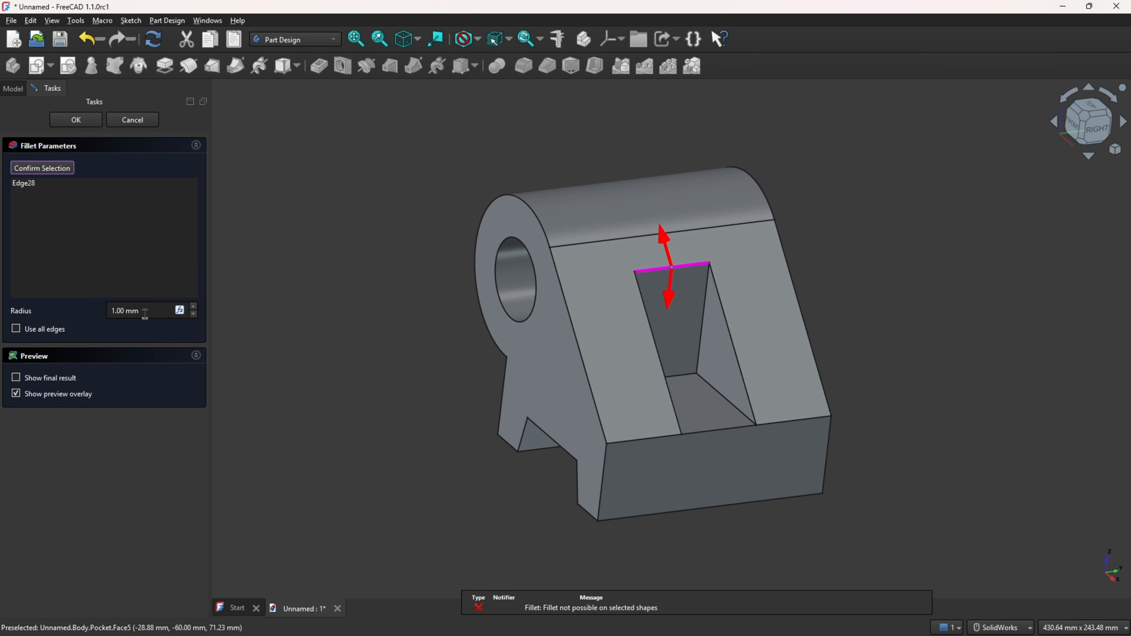
type("5")
left_click(686, 375)
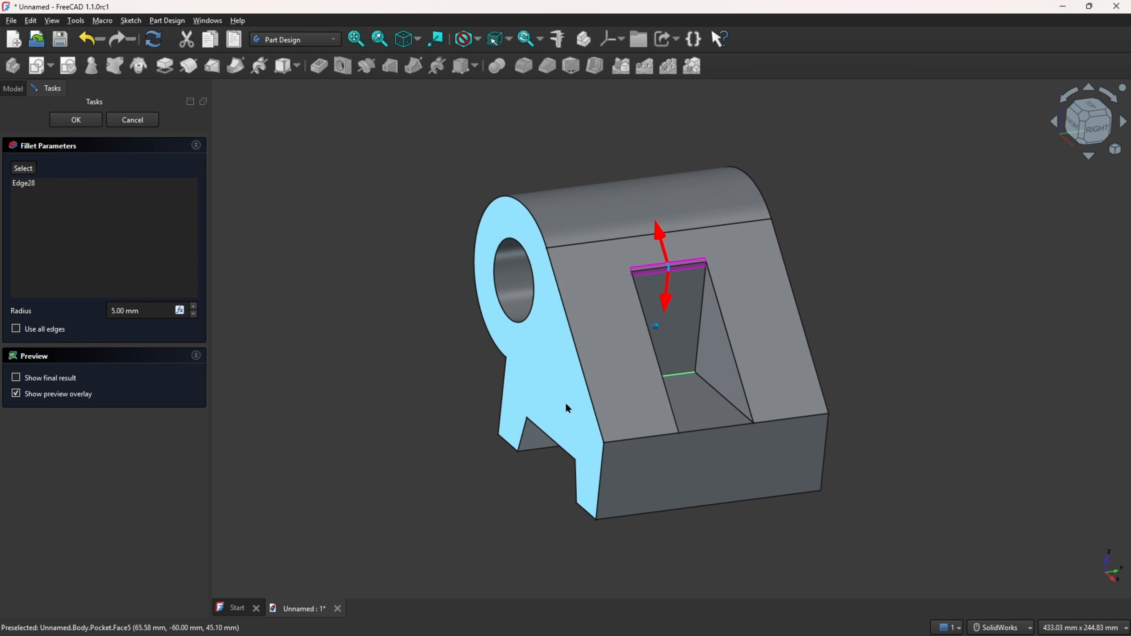
middle_click_drag(567, 408, 560, 391, "ctrl")
left_click(23, 168)
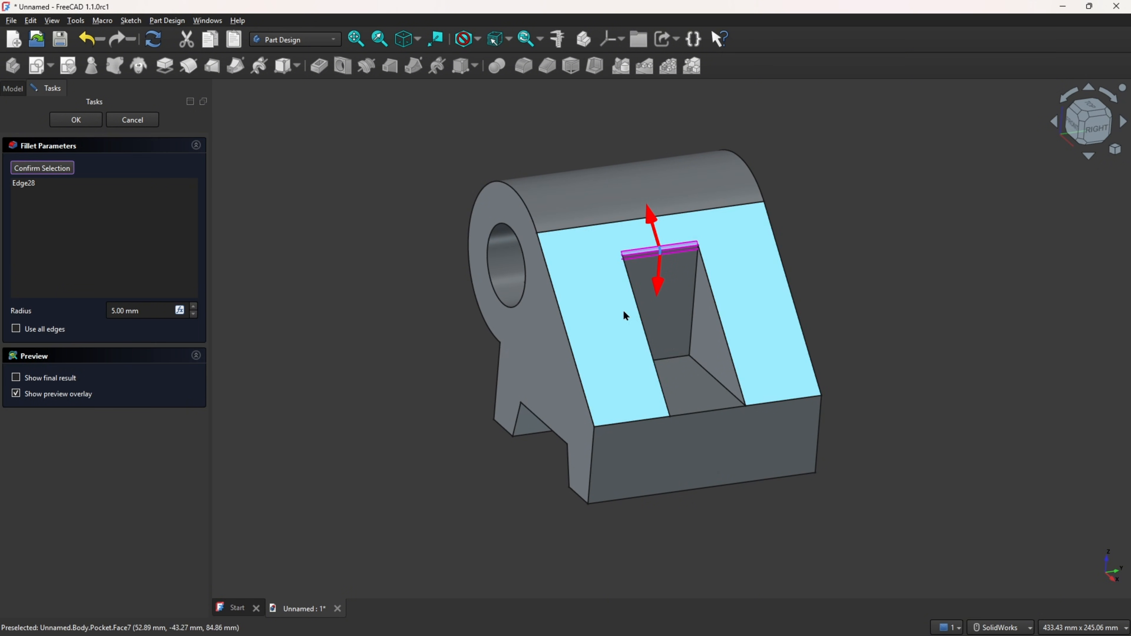
left_click(669, 358)
scroll(399, 350, "down", 1)
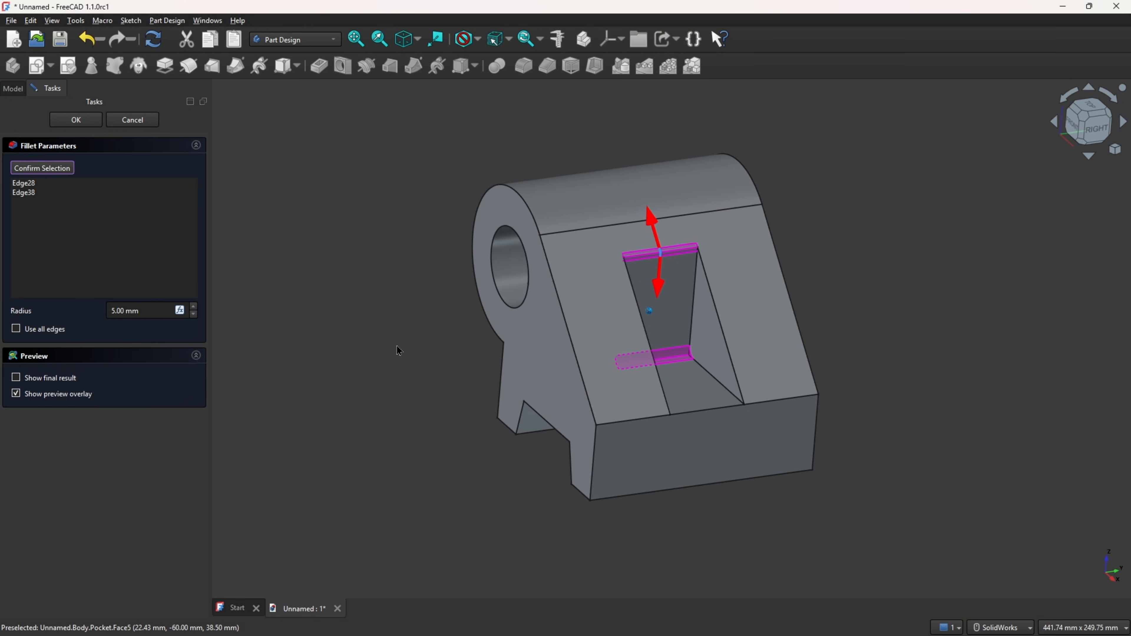
left_click(80, 123)
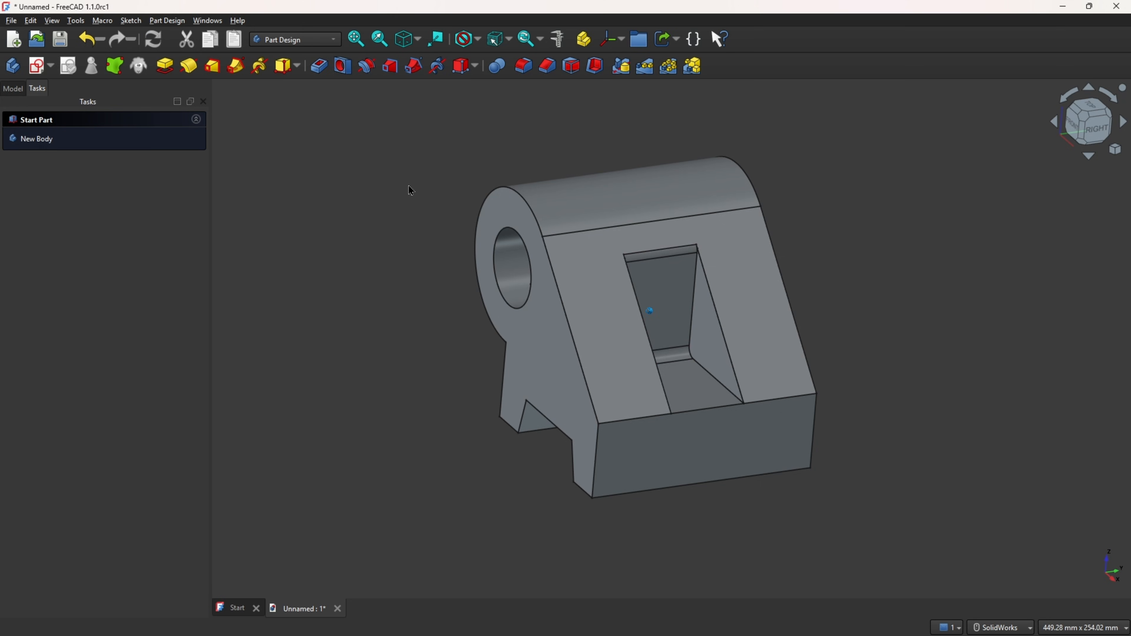
key("3")
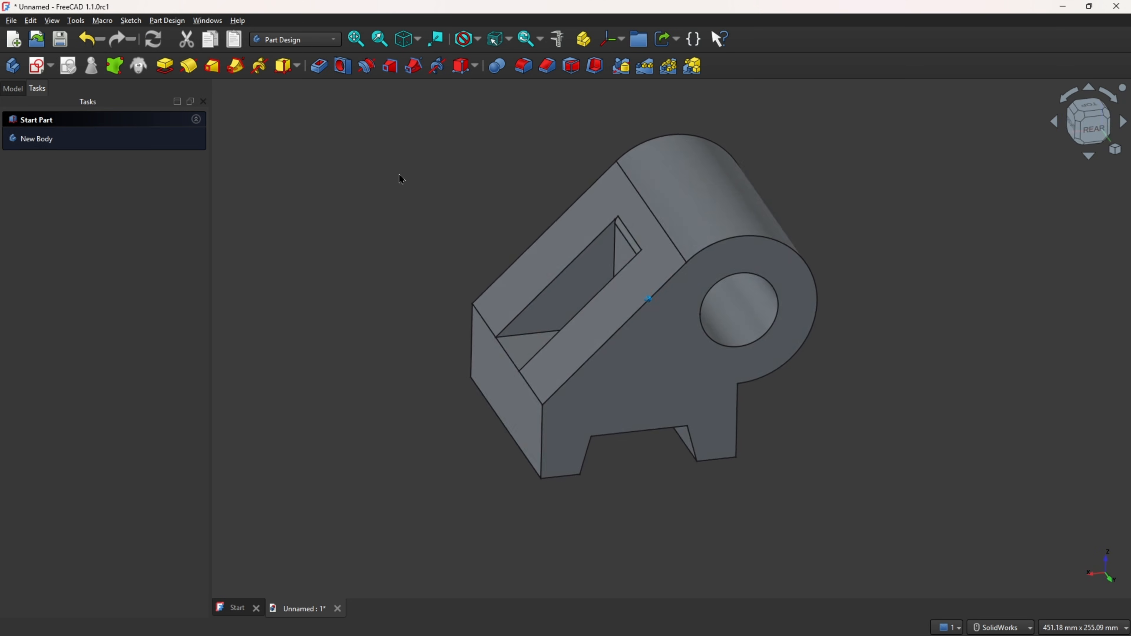